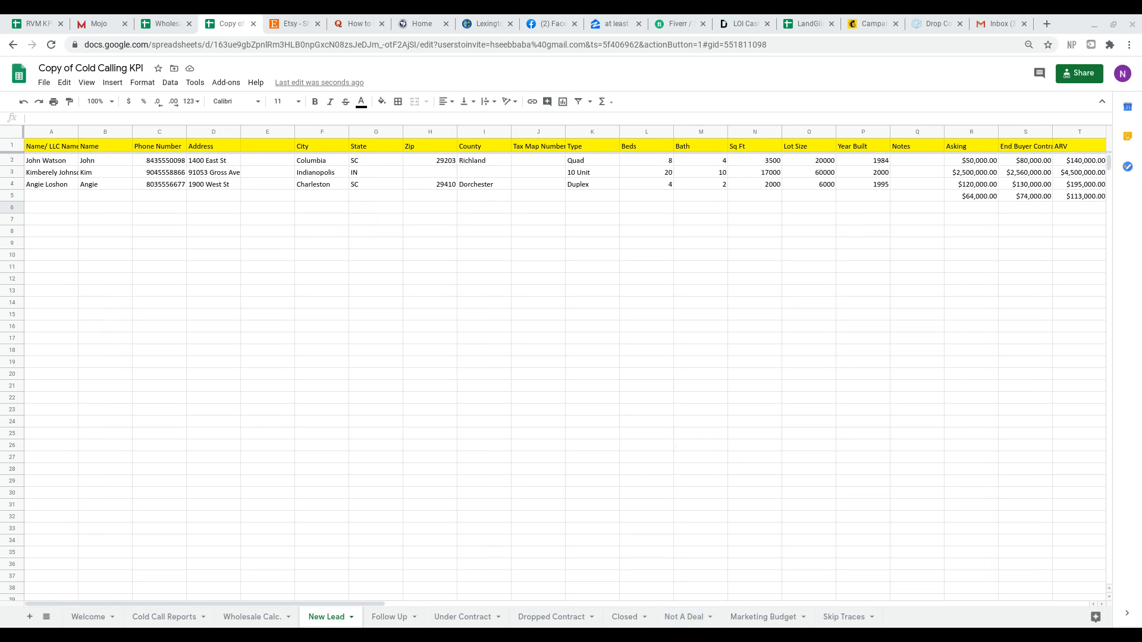
Review the New Lead sheet's contact, address and property detail columns, from owner name through year built and notes.
{"action": "scroll", "coordinate": [565, 357], "scroll_direction": "right", "scroll_amount": 10}
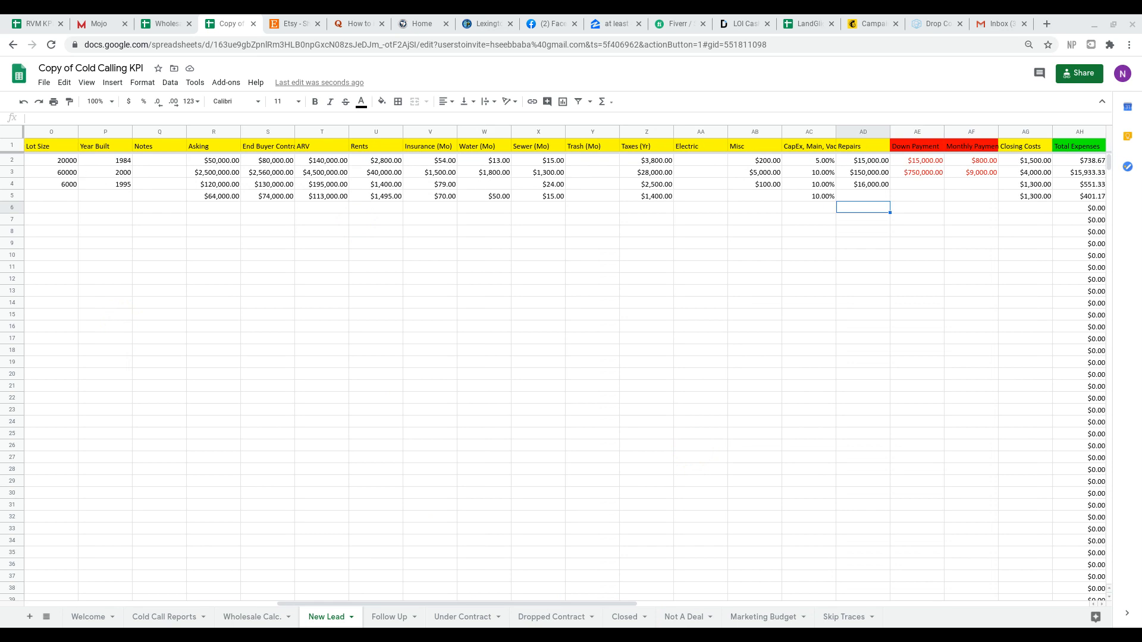
{"action": "scroll", "coordinate": [365, 349], "scroll_direction": "left", "scroll_amount": 10}
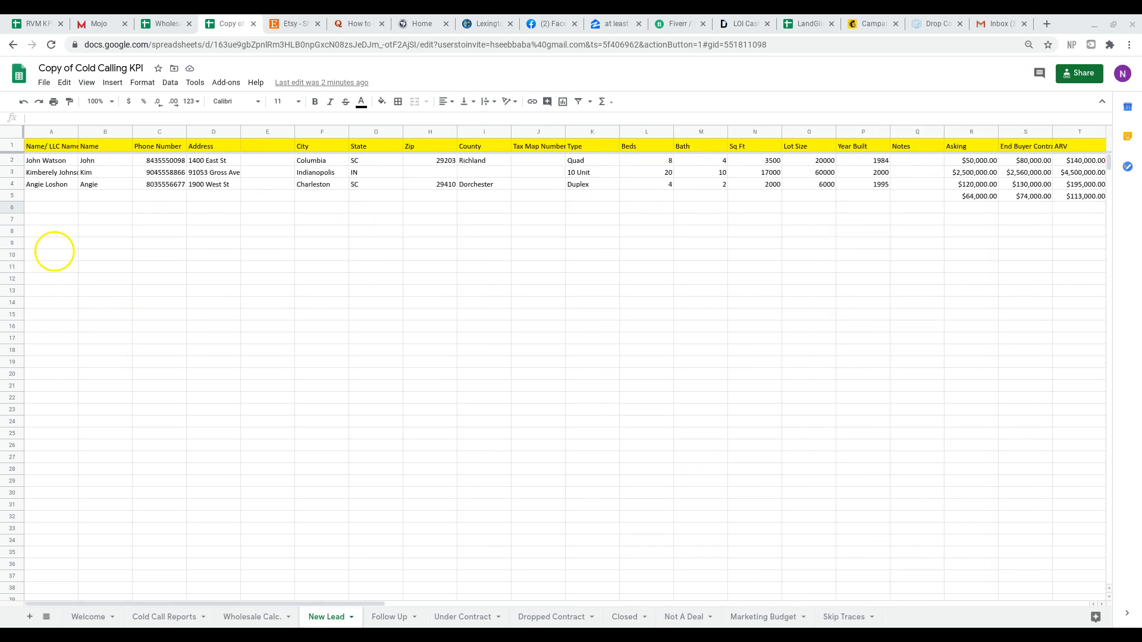
{"action": "left_click", "coordinate": [54, 161]}
{"action": "left_click", "coordinate": [67, 146]}
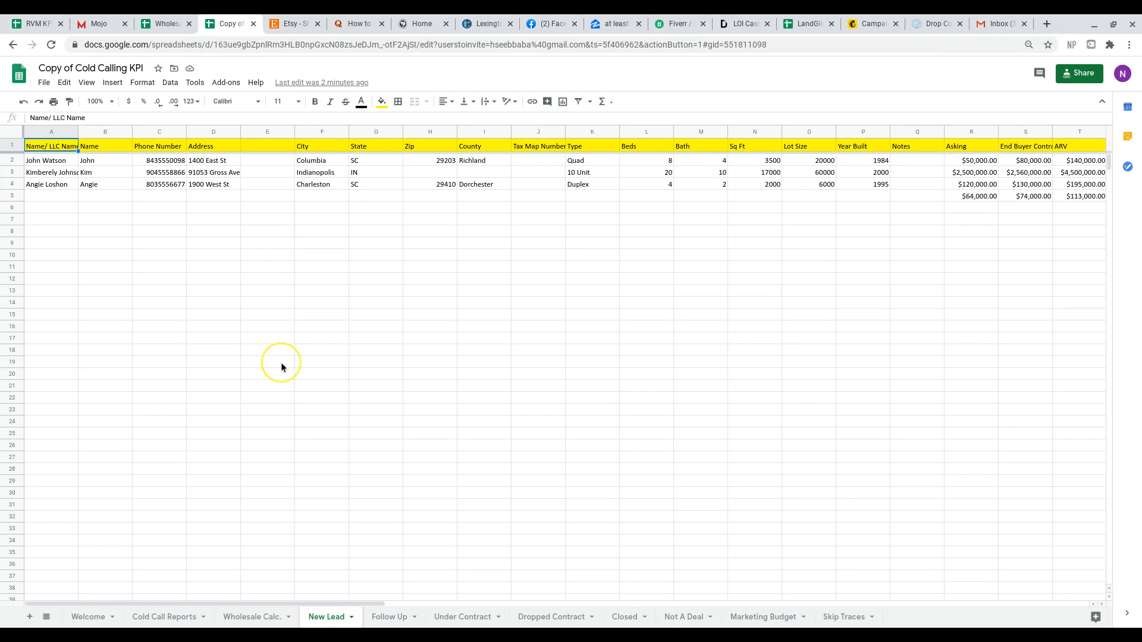
{"action": "scroll", "coordinate": [281, 362], "scroll_direction": "right", "scroll_amount": 7}
{"action": "scroll", "coordinate": [198, 158], "scroll_direction": "left", "scroll_amount": 7}
{"action": "scroll", "coordinate": [566, 357], "scroll_direction": "right", "scroll_amount": 2}
{"action": "scroll", "coordinate": [565, 357], "scroll_direction": "left", "scroll_amount": 2}
{"action": "scroll", "coordinate": [565, 357], "scroll_direction": "right", "scroll_amount": 6}
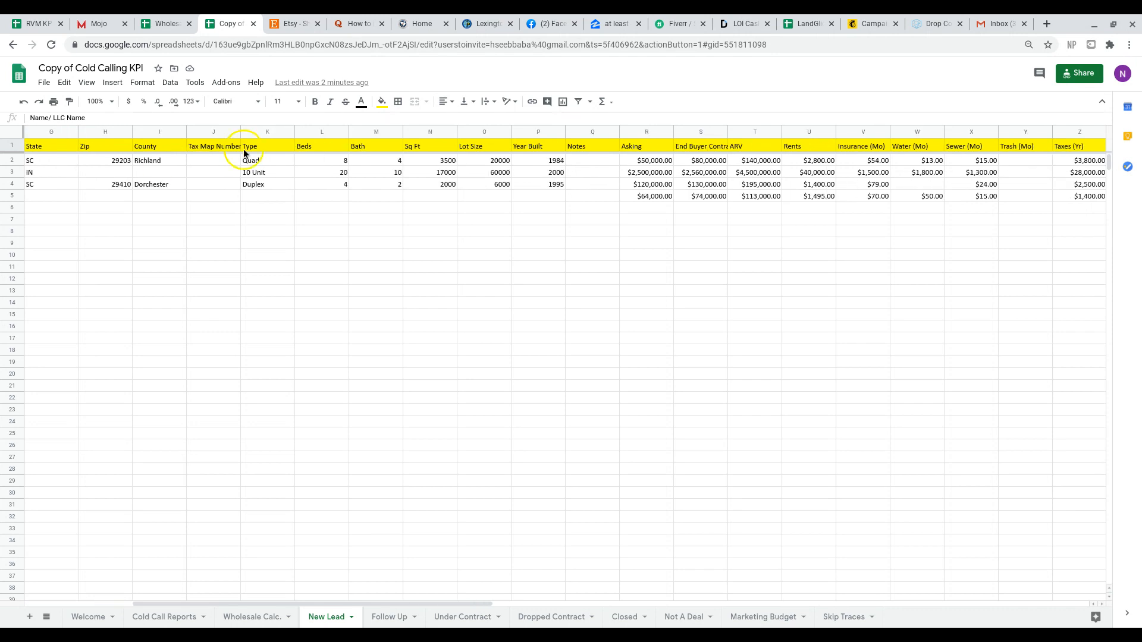
{"action": "scroll", "coordinate": [101, 162], "scroll_direction": "left", "scroll_amount": 6}
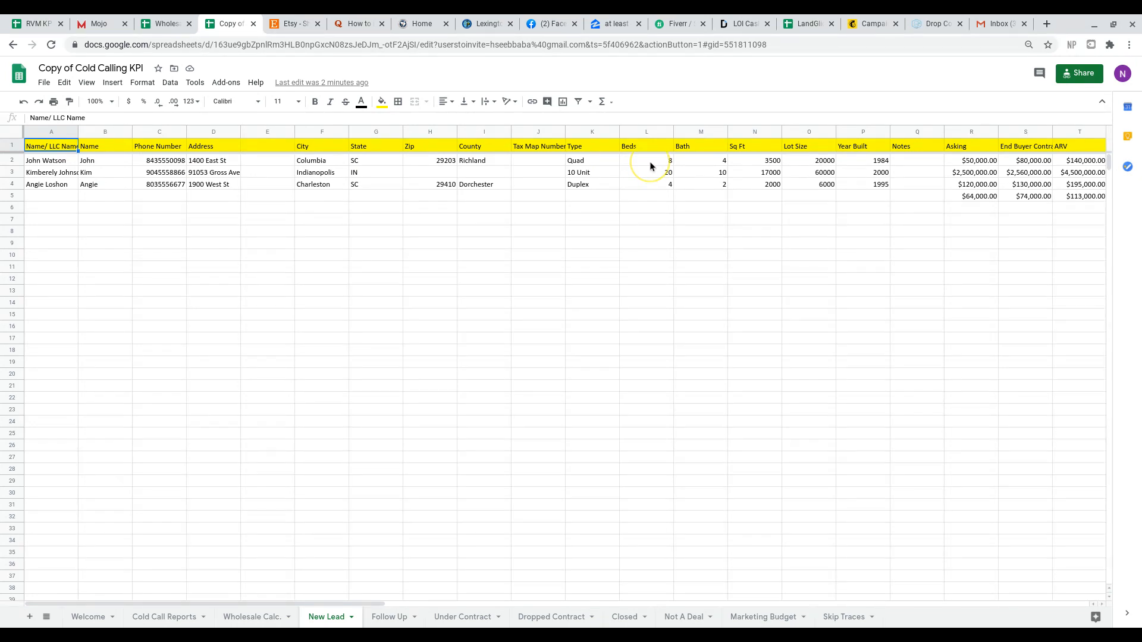
{"action": "scroll", "coordinate": [650, 162], "scroll_direction": "right", "scroll_amount": 6}
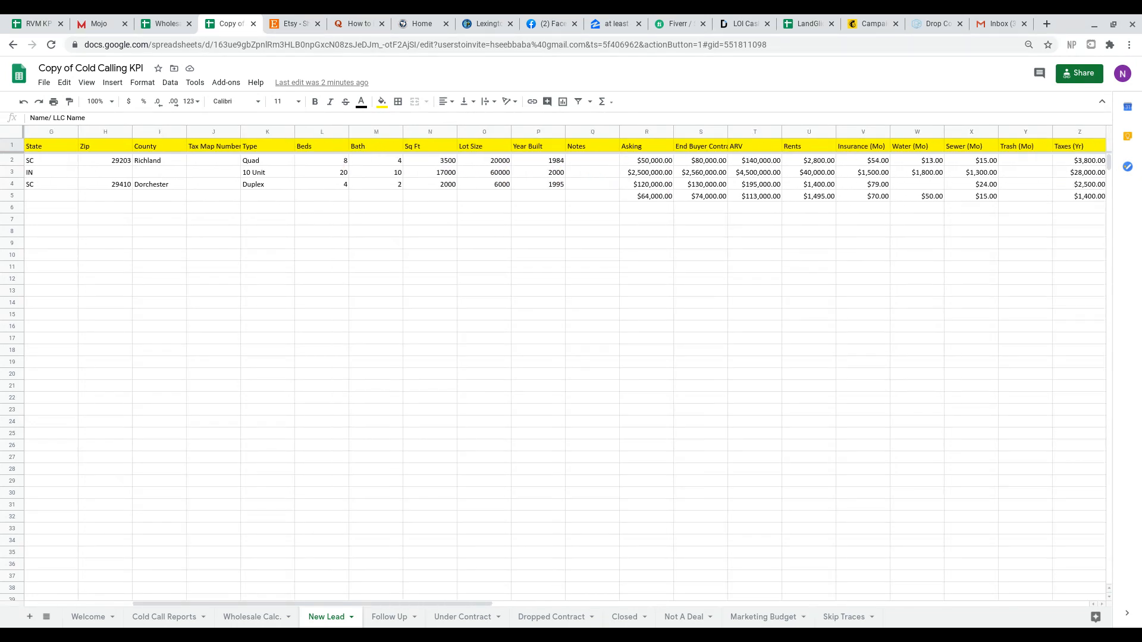
{"action": "scroll", "coordinate": [649, 162], "scroll_direction": "right", "scroll_amount": 1}
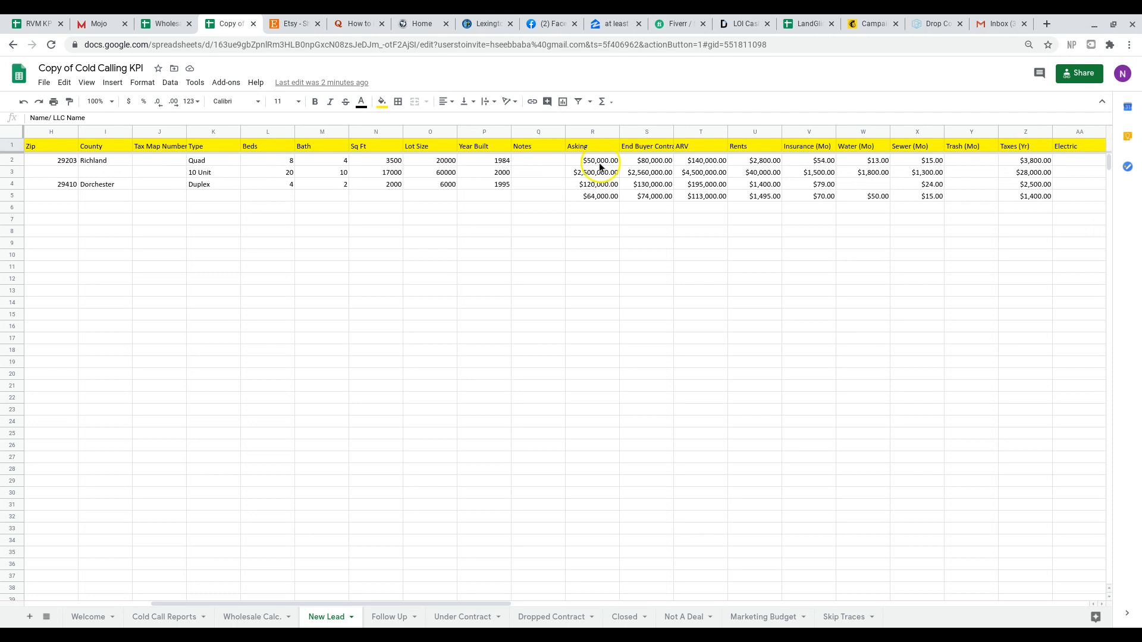
{"action": "scroll", "coordinate": [597, 166], "scroll_direction": "right", "scroll_amount": 3}
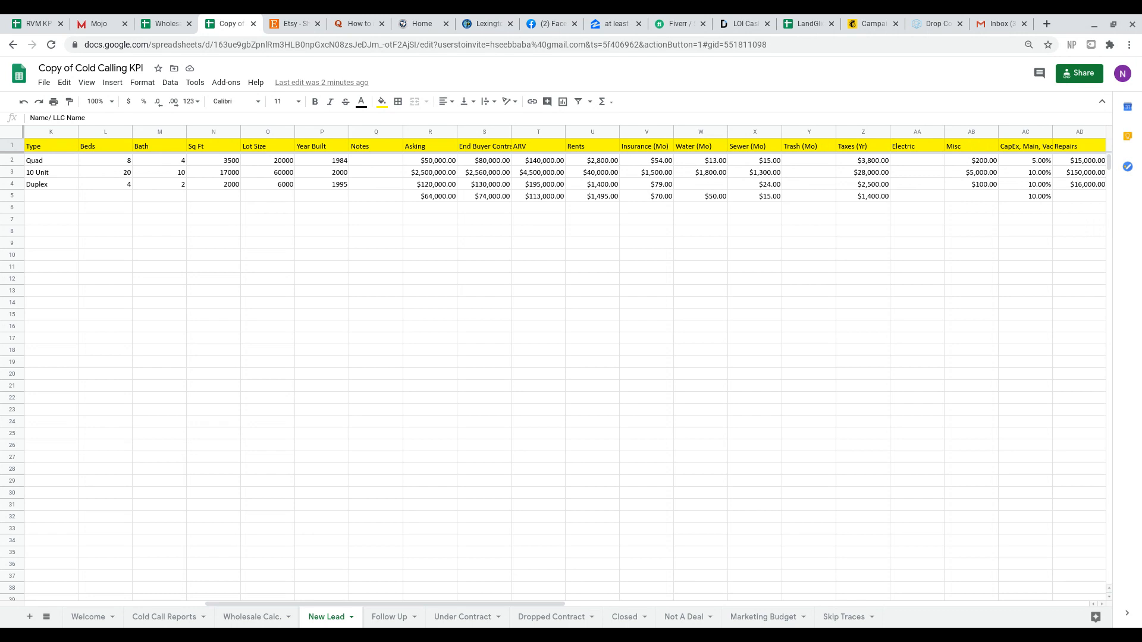
{"action": "scroll", "coordinate": [565, 357], "scroll_direction": "right", "scroll_amount": 3}
{"action": "scroll", "coordinate": [565, 357], "scroll_direction": "right", "scroll_amount": 2}
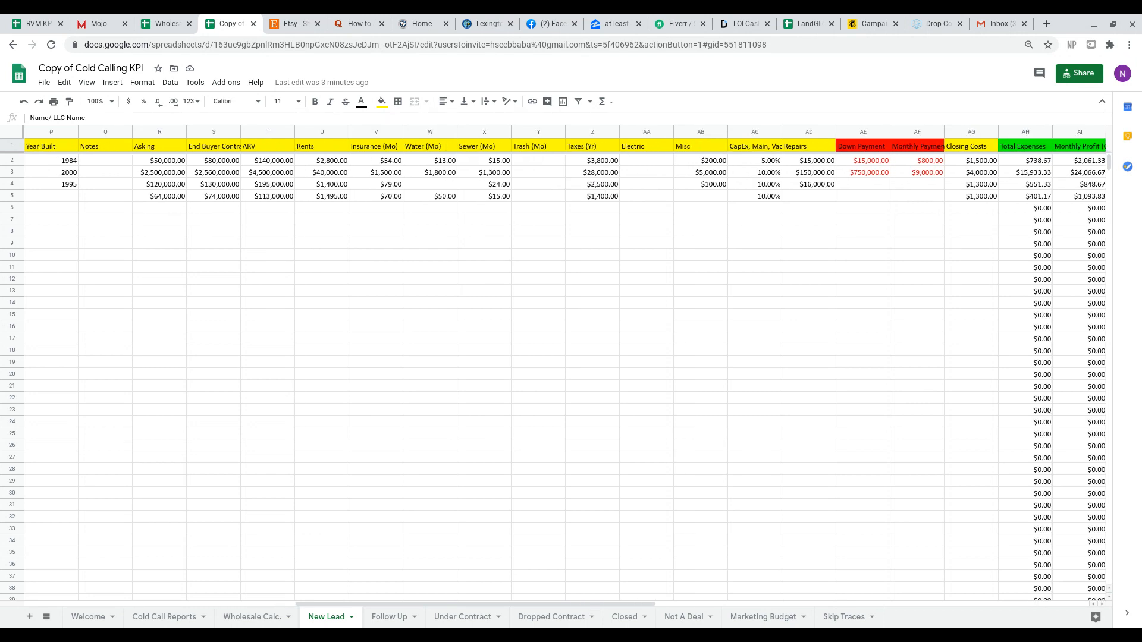
Examine the first lead's asking price, end buyer contract price, ARV and rents in row 2.
{"action": "left_click", "coordinate": [168, 161]}
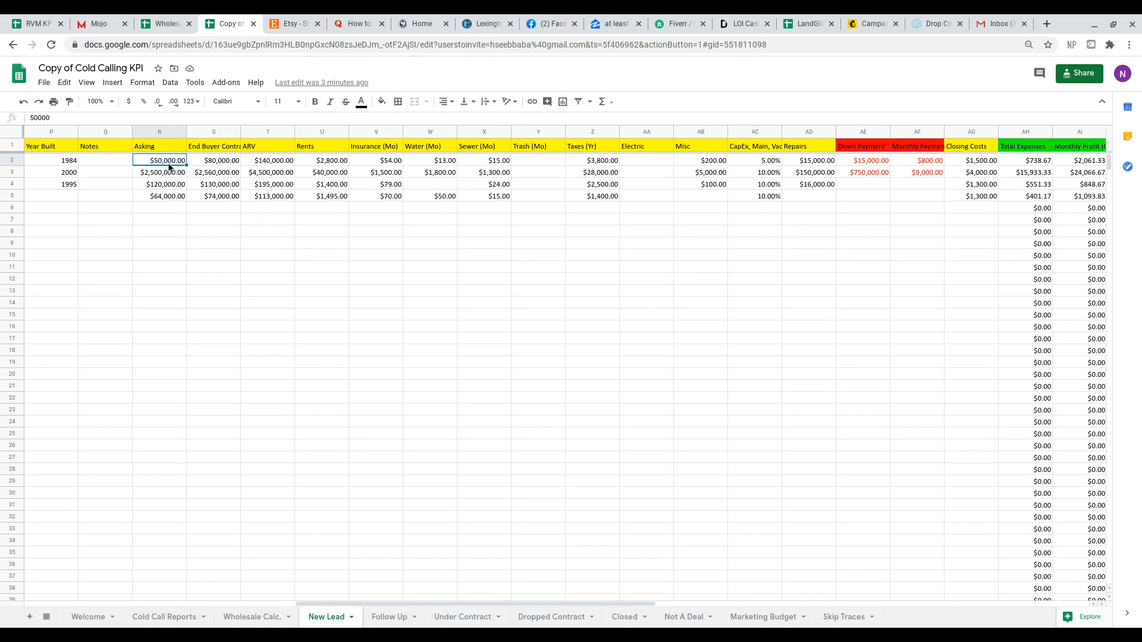
{"action": "key", "text": "Right"}
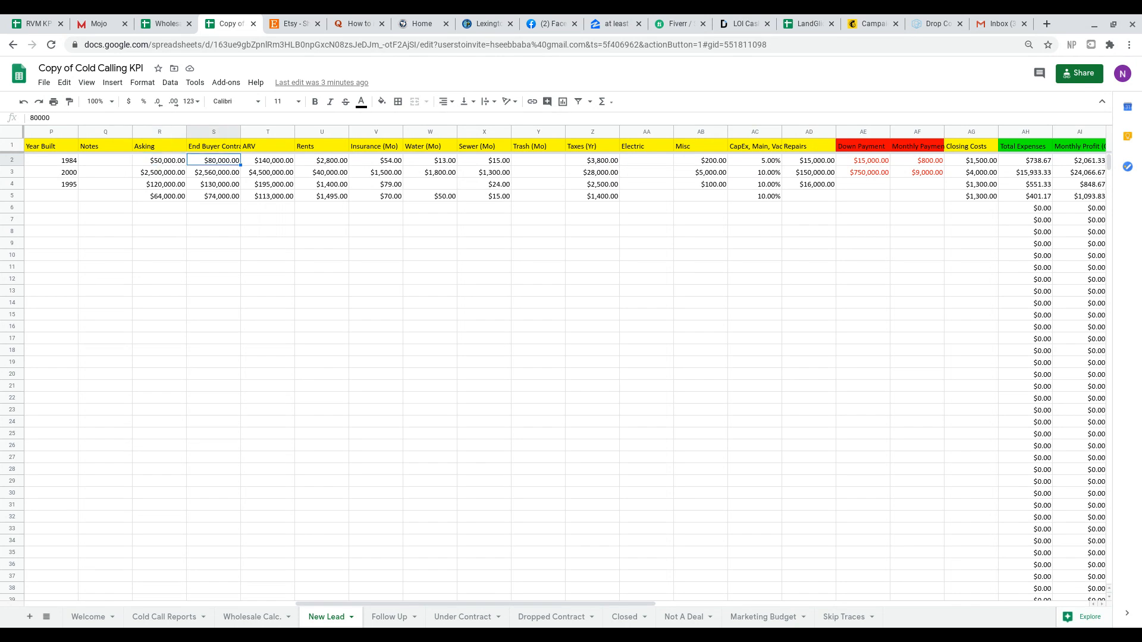
{"action": "key", "text": "Right"}
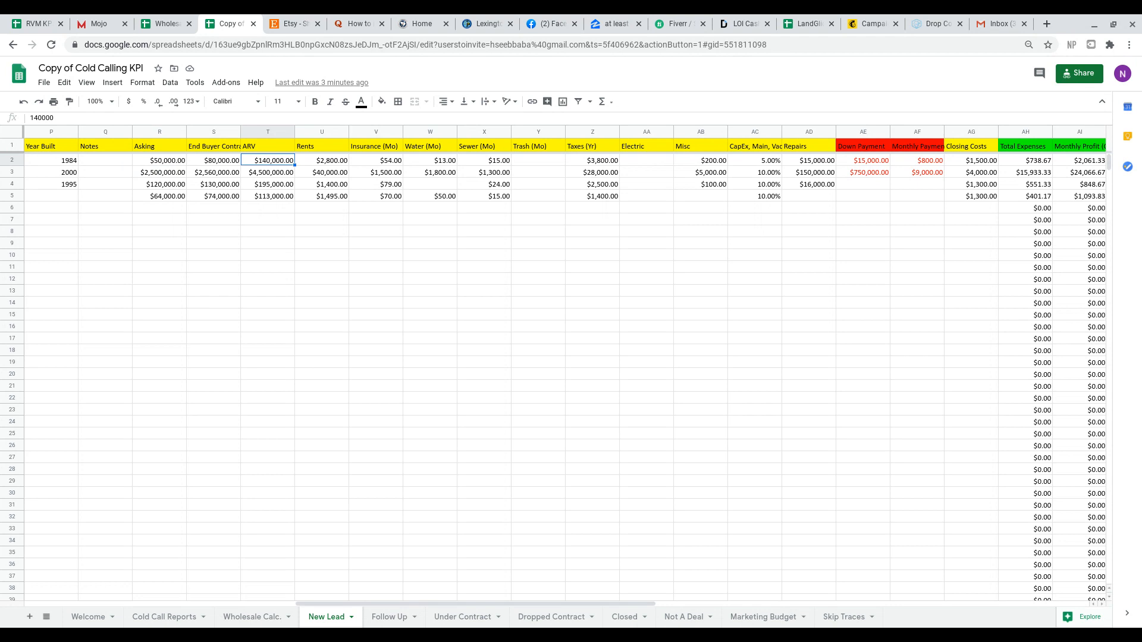
{"action": "key", "text": "Right"}
{"action": "key", "text": "Right"}
{"action": "key", "text": "Right"}
{"action": "key", "text": "Right"}
{"action": "key", "text": "Right"}
{"action": "key", "text": "Right"}
{"action": "key", "text": "Right"}
{"action": "key", "text": "Right"}
{"action": "key", "text": "Right"}
{"action": "key", "text": "Right"}
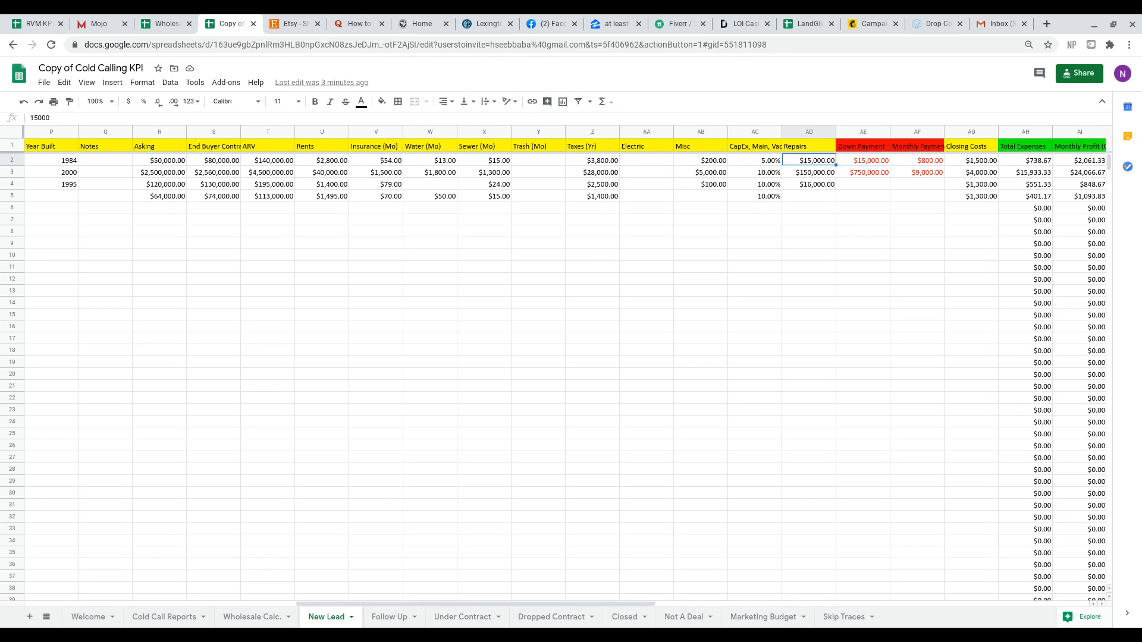
{"action": "key", "text": "Left"}
{"action": "key", "text": "Left"}
{"action": "key", "text": "Left"}
{"action": "key", "text": "Left"}
{"action": "key", "text": "Left"}
{"action": "key", "text": "Left"}
{"action": "key", "text": "Left"}
{"action": "key", "text": "Left"}
{"action": "key", "text": "Left"}
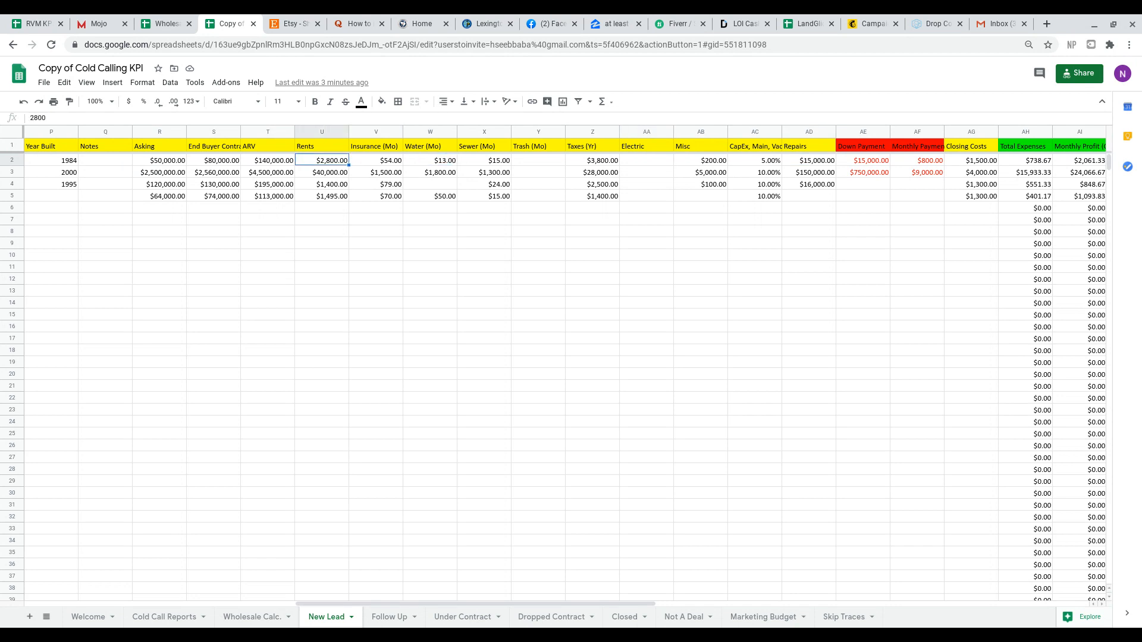
{"action": "key", "text": "Left"}
{"action": "key", "text": "Right"}
Inspect the first lead's running costs in row 2: insurance, water, sewer, trash, yearly taxes, electric and miscellaneous.
{"action": "key", "text": "Right"}
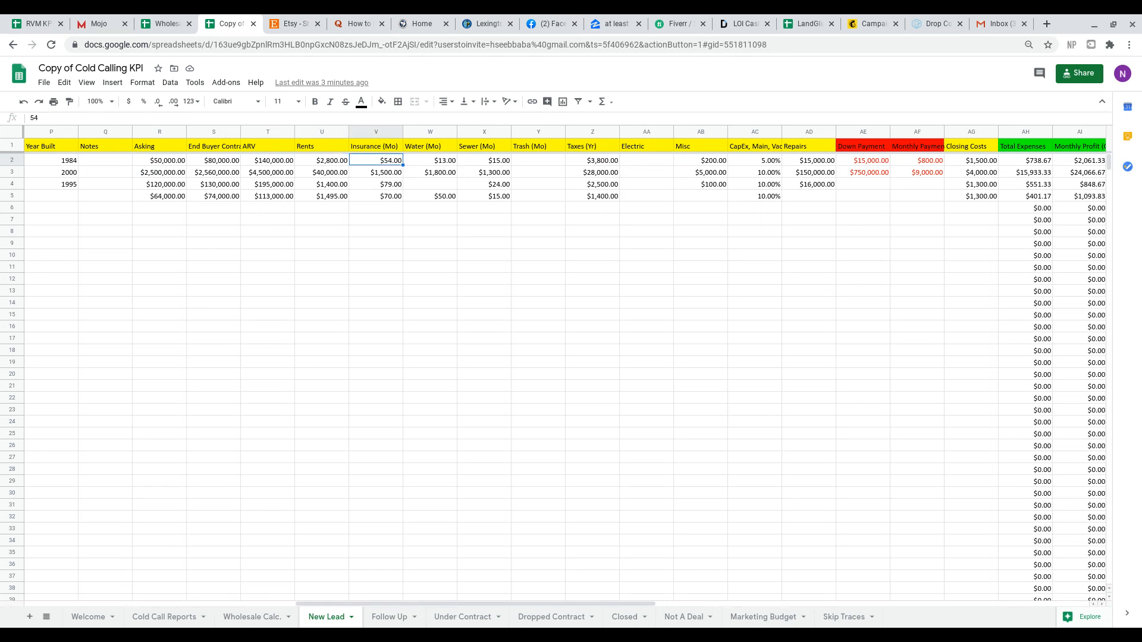
{"action": "key", "text": "Right"}
{"action": "key", "text": "Right"}
{"action": "key", "text": "Right"}
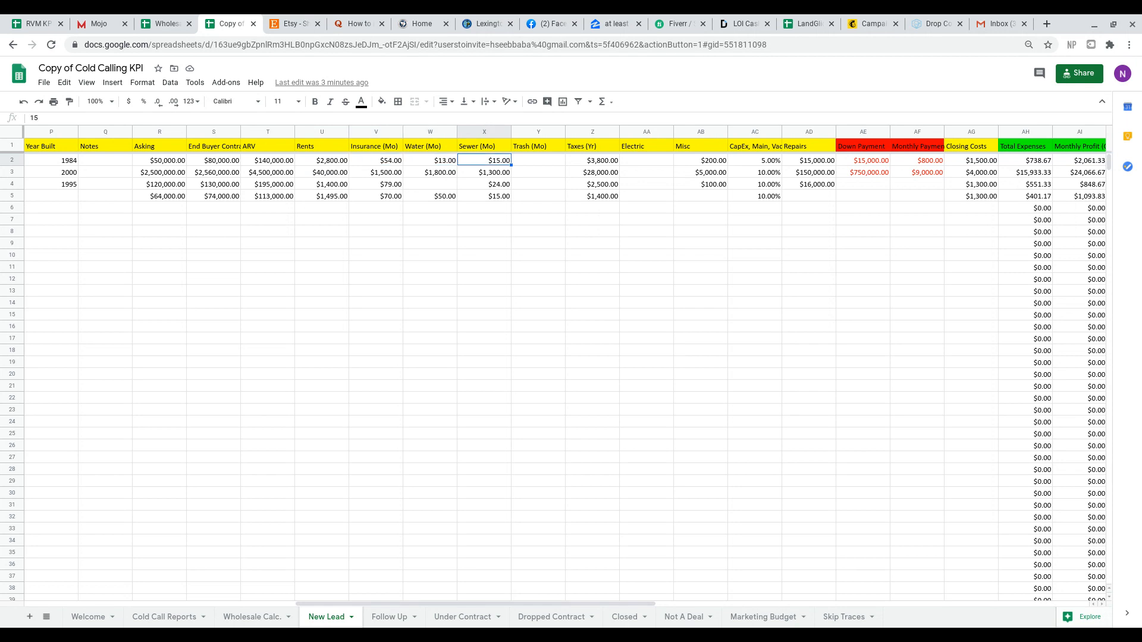
{"action": "key", "text": "Left"}
{"action": "key", "text": "Left"}
{"action": "key", "text": "Left"}
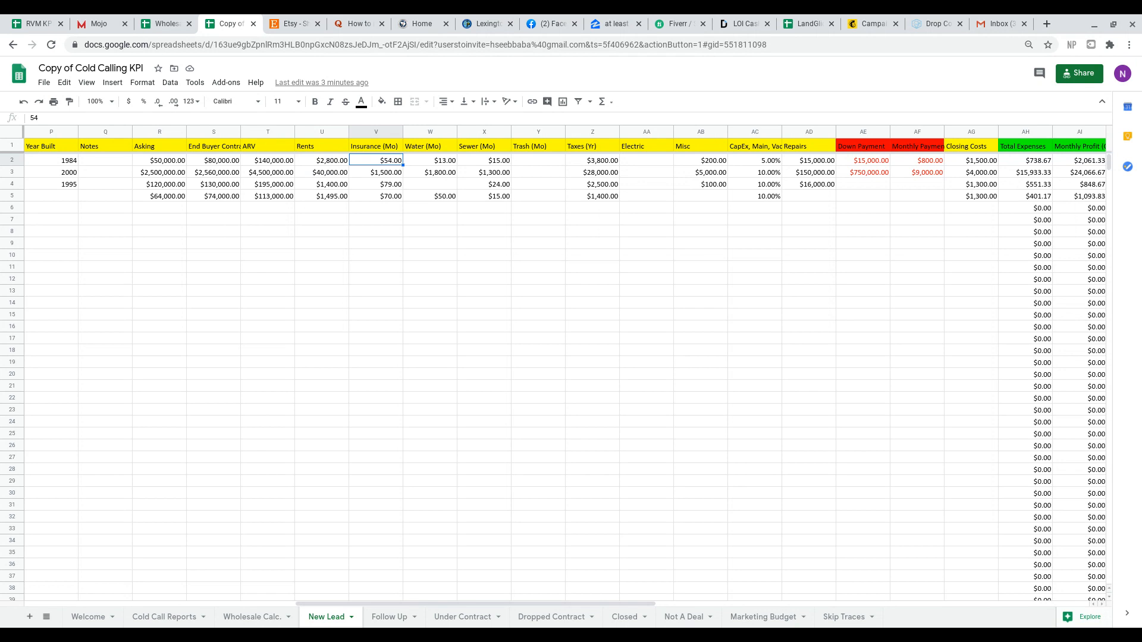
{"action": "left_click", "coordinate": [430, 161]}
{"action": "left_click", "coordinate": [484, 160]}
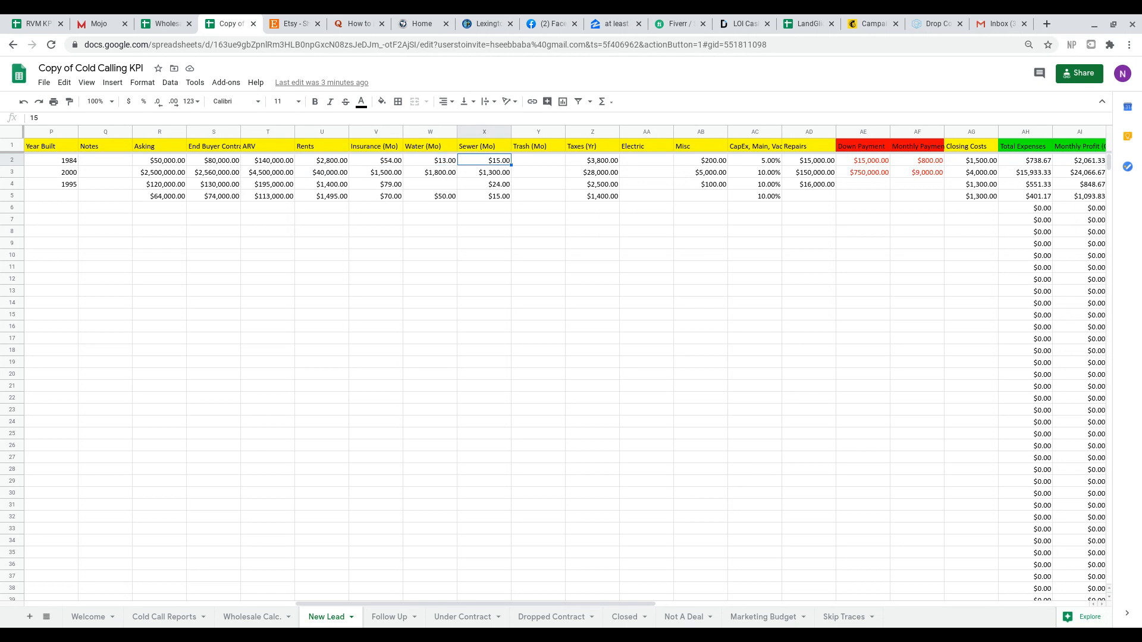
{"action": "left_click", "coordinate": [538, 160]}
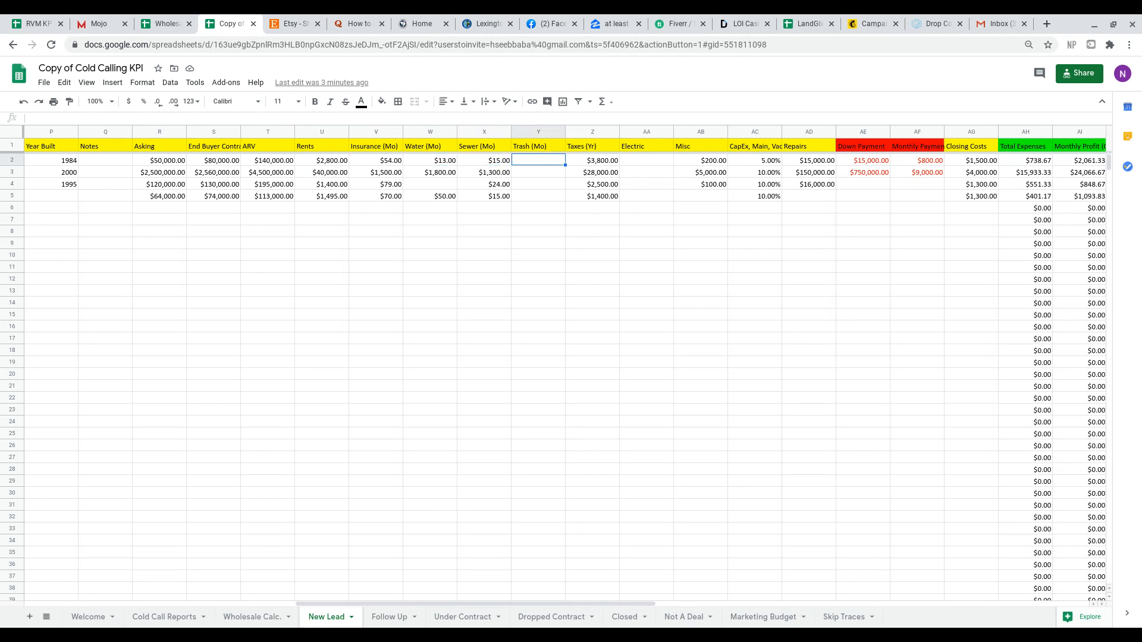
{"action": "left_click", "coordinate": [593, 161]}
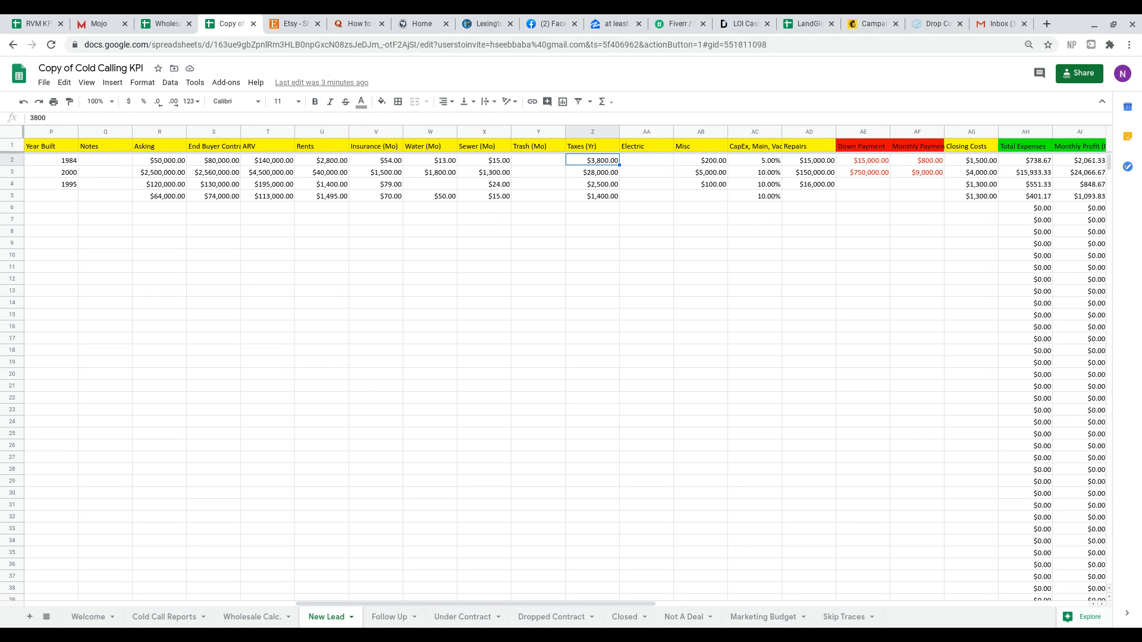
{"action": "left_click", "coordinate": [647, 161]}
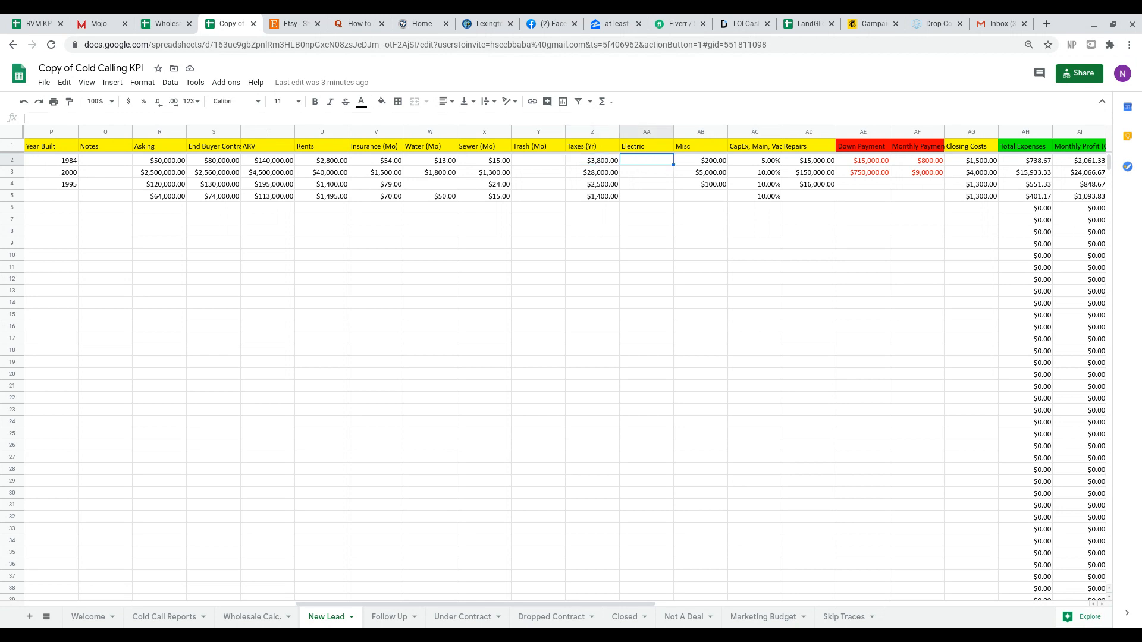
{"action": "left_click", "coordinate": [701, 161]}
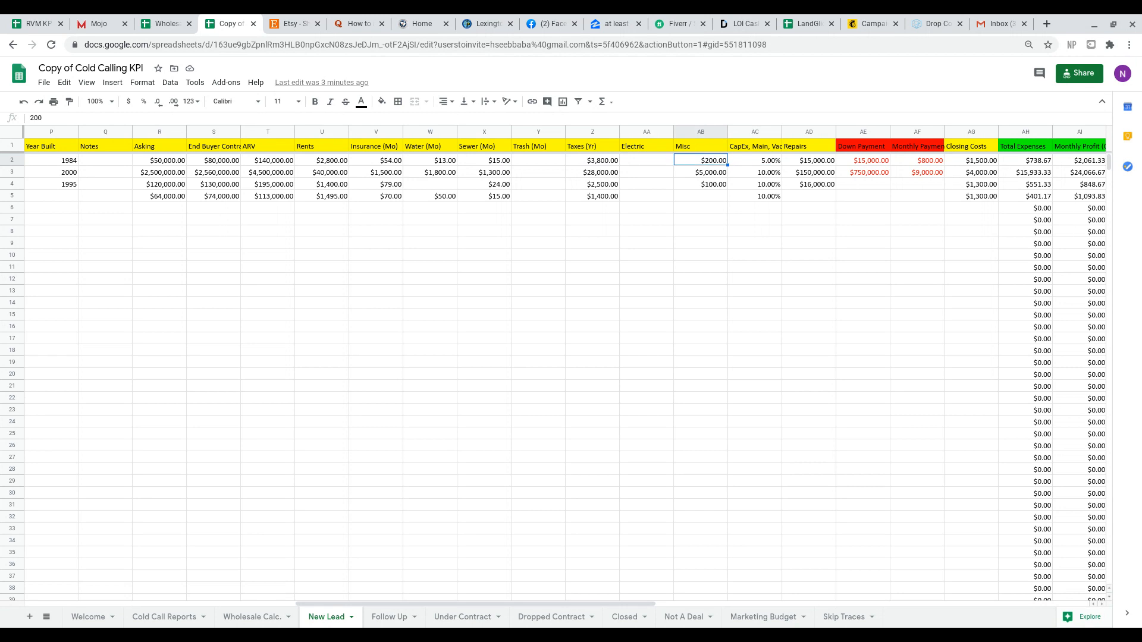
{"action": "left_click", "coordinate": [711, 163]}
Check the first lead's CapEx and vacancy percentage, repairs, down payment, monthly payment and closing costs.
{"action": "scroll", "coordinate": [618, 172], "scroll_direction": "right", "scroll_amount": 3}
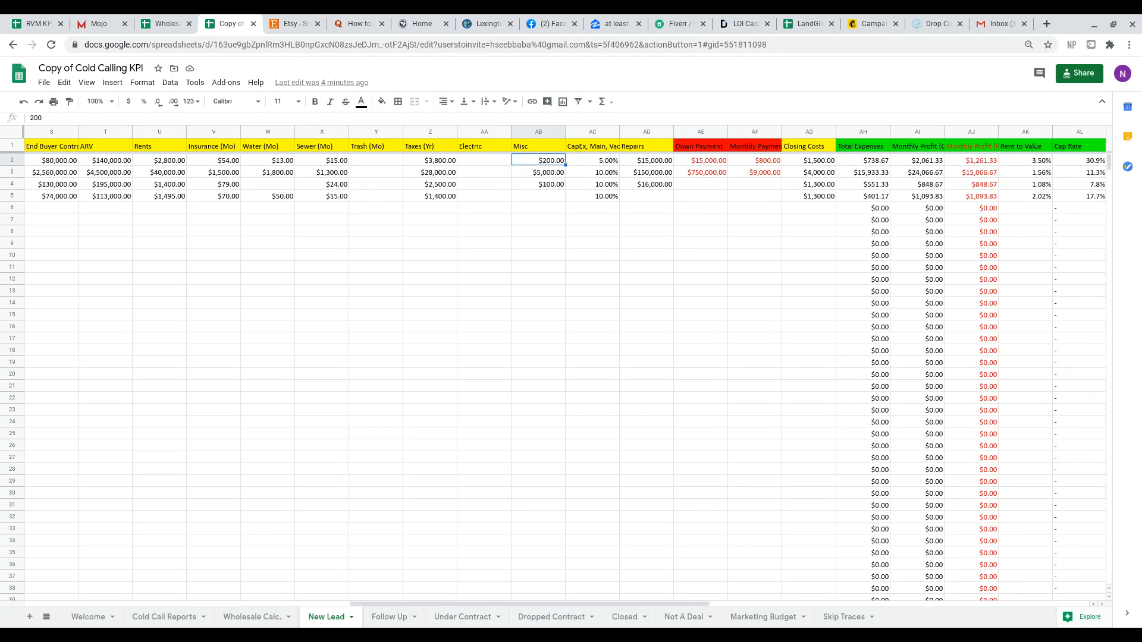
{"action": "left_click", "coordinate": [609, 165]}
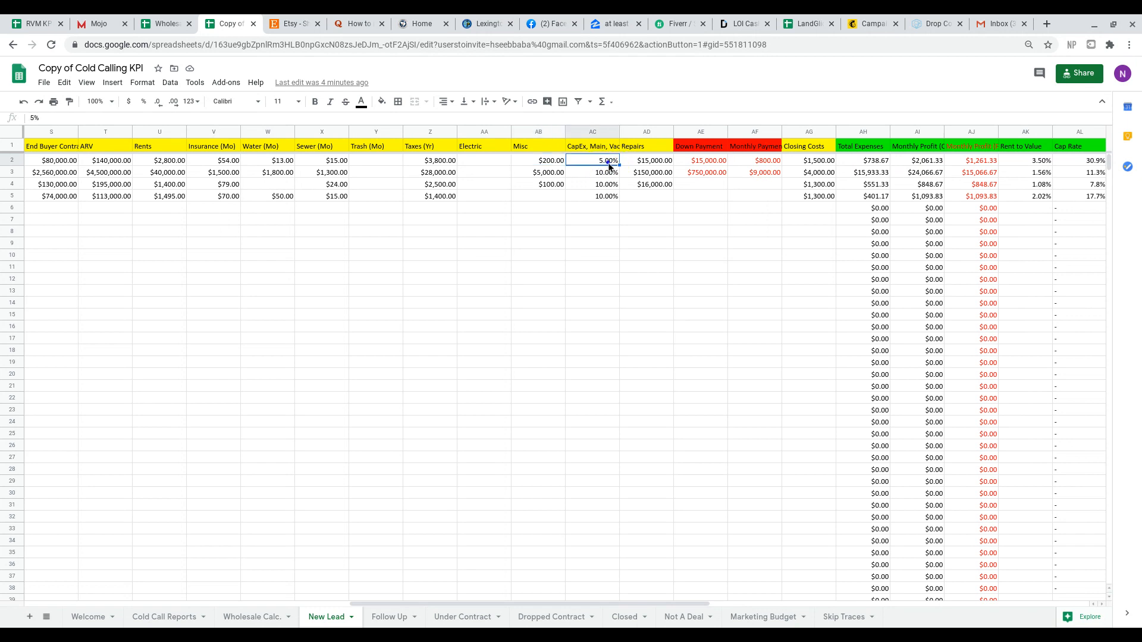
{"action": "left_click", "coordinate": [660, 170]}
{"action": "left_click", "coordinate": [662, 160]}
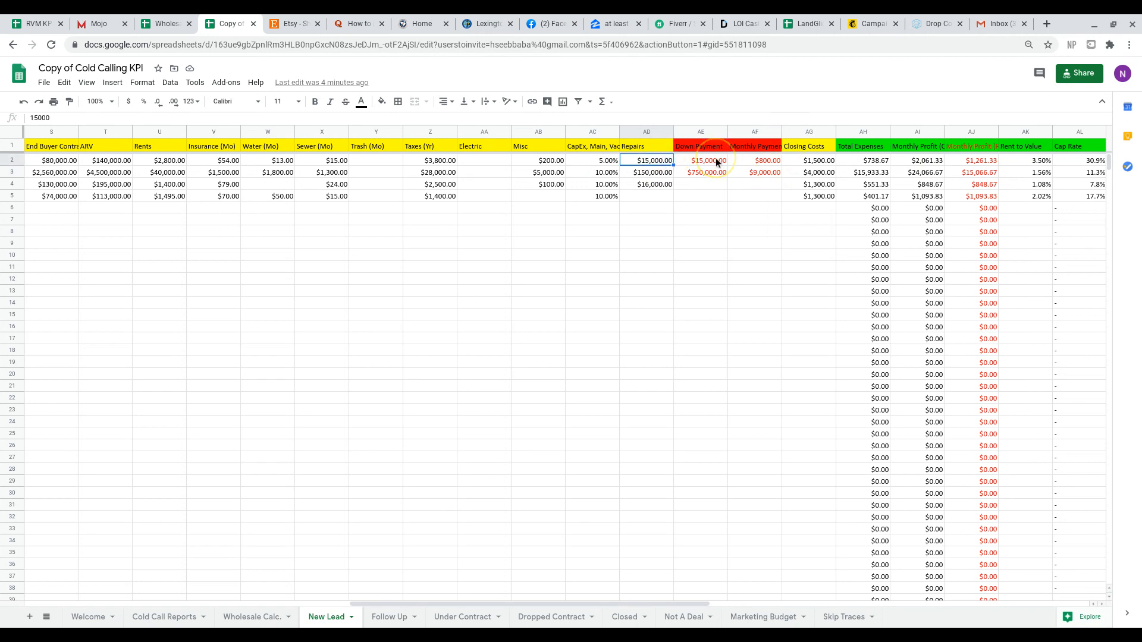
{"action": "scroll", "coordinate": [716, 158], "scroll_direction": "right", "scroll_amount": 4}
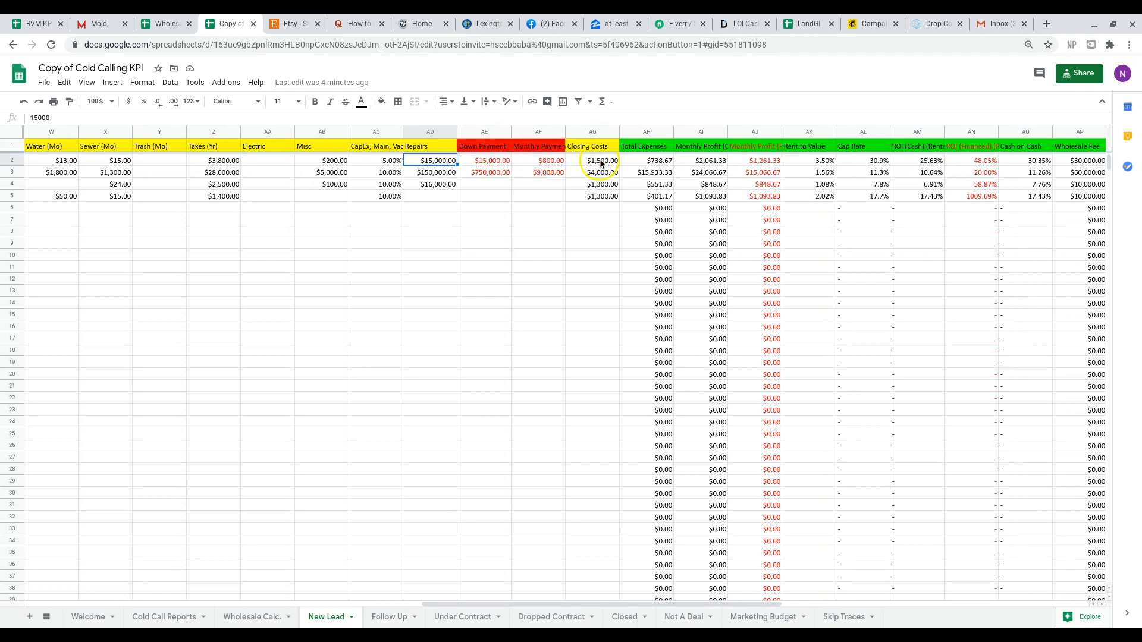
{"action": "scroll", "coordinate": [601, 166], "scroll_direction": "right", "scroll_amount": 4}
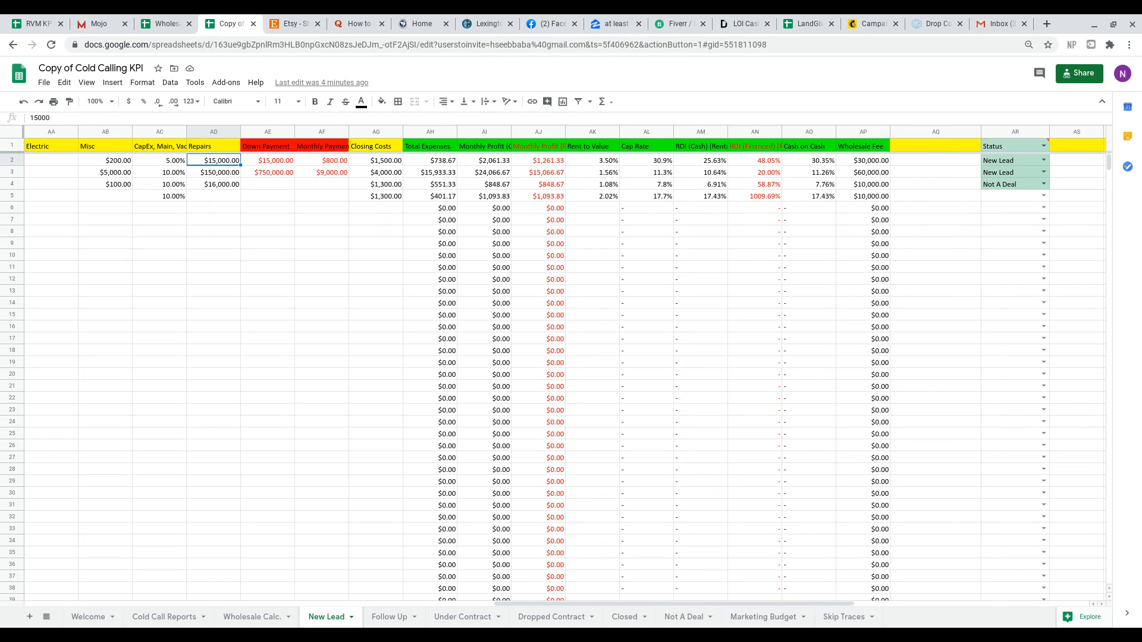
{"action": "key", "text": "Right"}
{"action": "key", "text": "Right"}
{"action": "key", "text": "Right"}
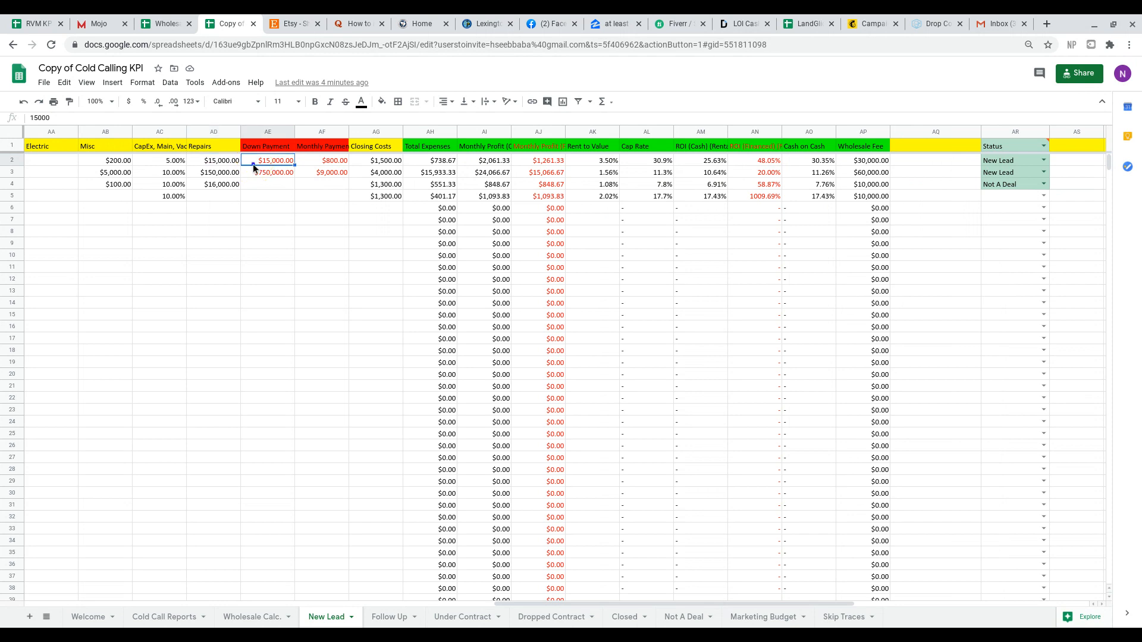
Examine the row 2 formulas for total expenses, monthly profit with cash and with financing, and rent to value.
{"action": "key", "text": "Right"}
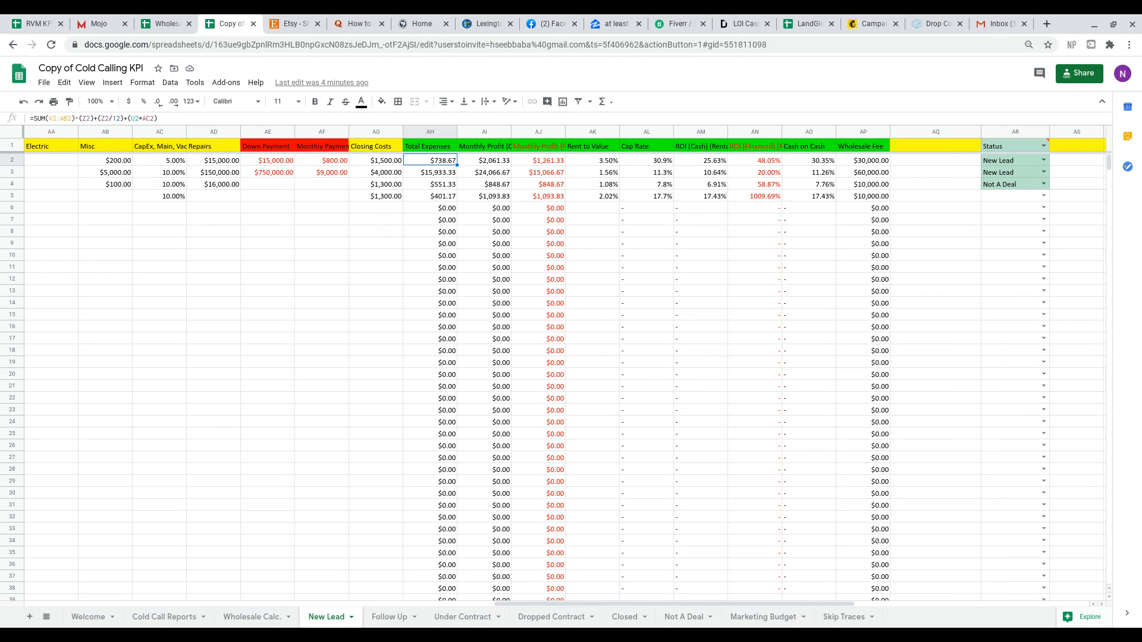
{"action": "key", "text": "Right"}
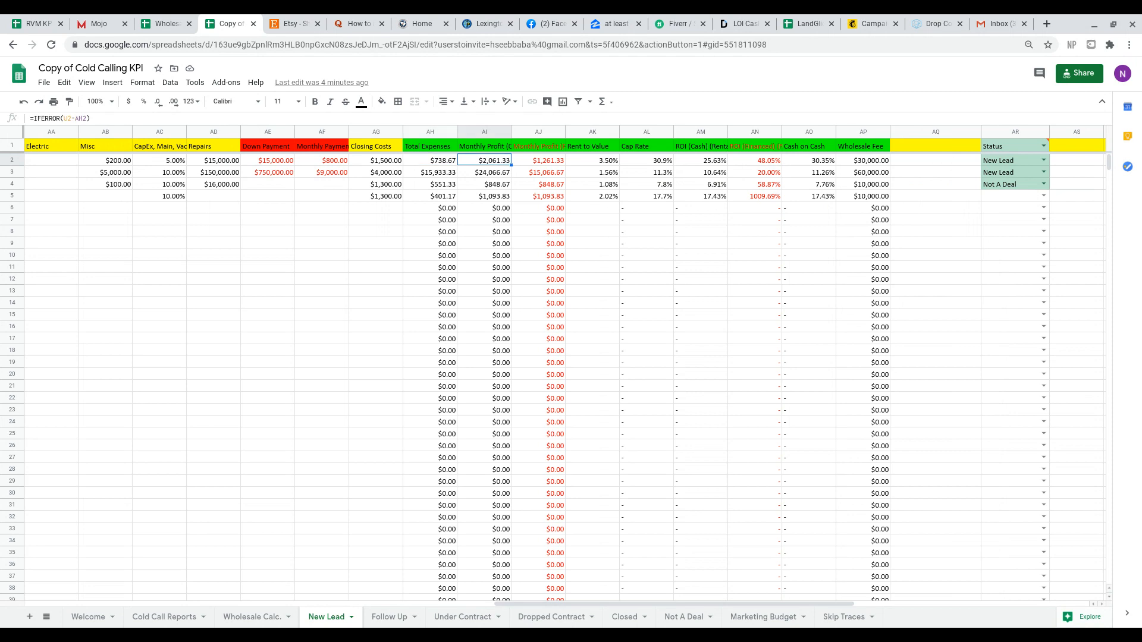
{"action": "key", "text": "Up"}
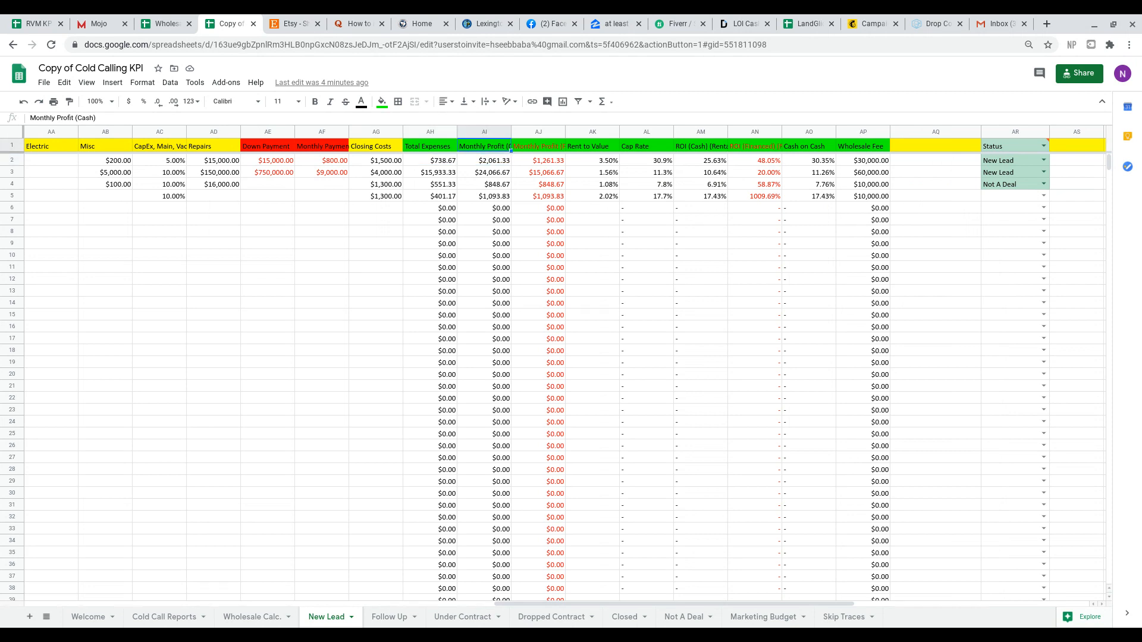
{"action": "key", "text": "Down"}
{"action": "key", "text": "Up"}
{"action": "key", "text": "Right"}
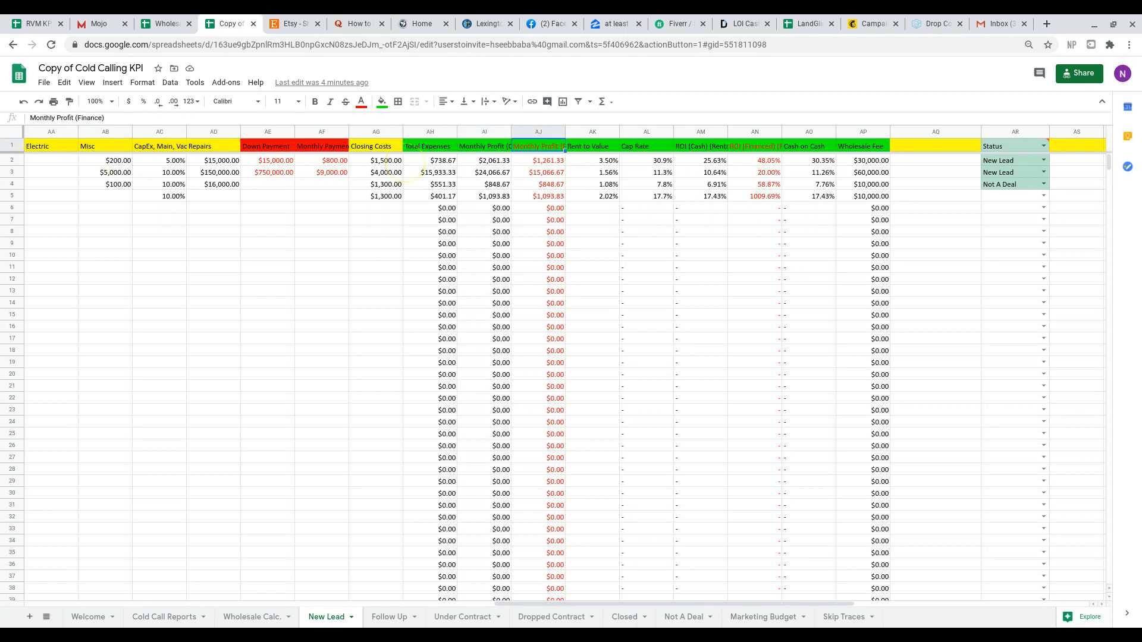
{"action": "key", "text": "Left"}
{"action": "key", "text": "Down"}
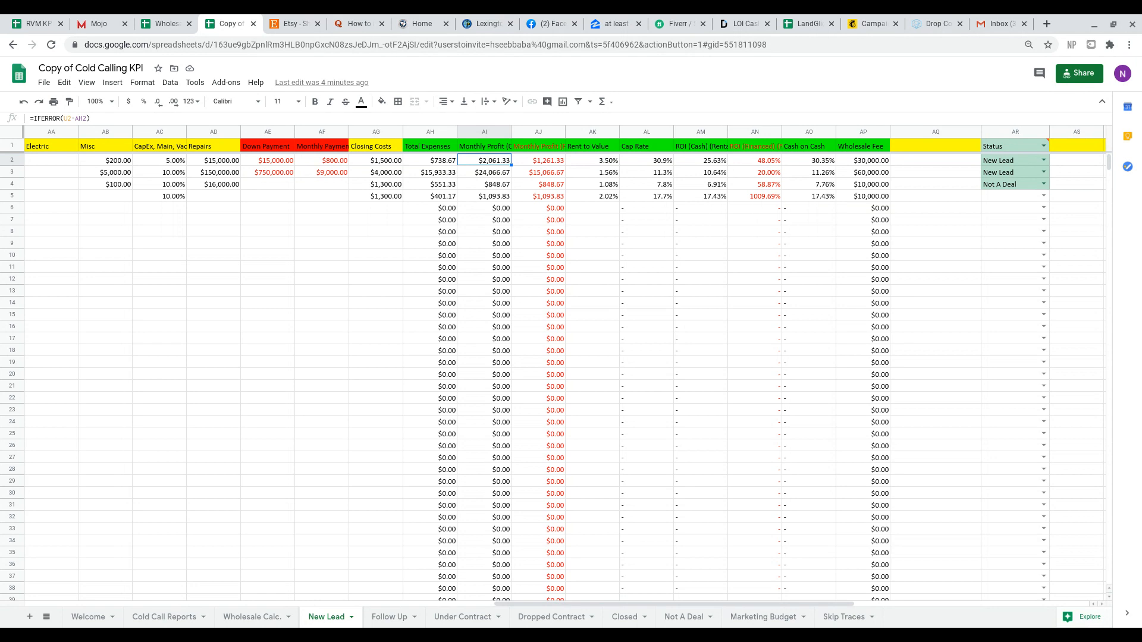
{"action": "key", "text": "Right"}
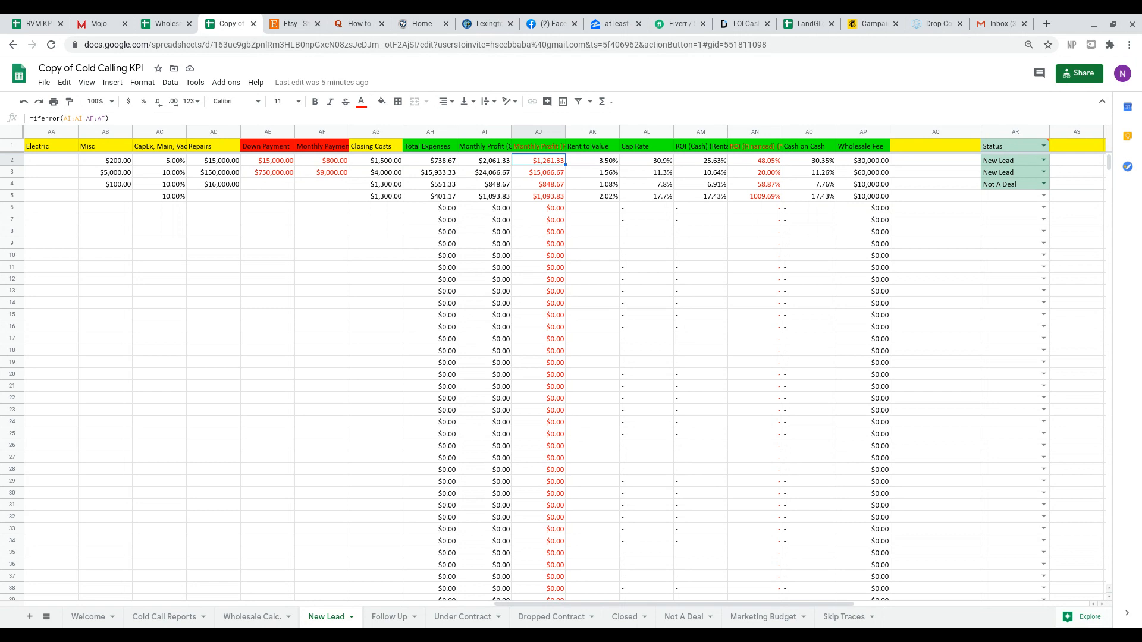
{"action": "key", "text": "Right"}
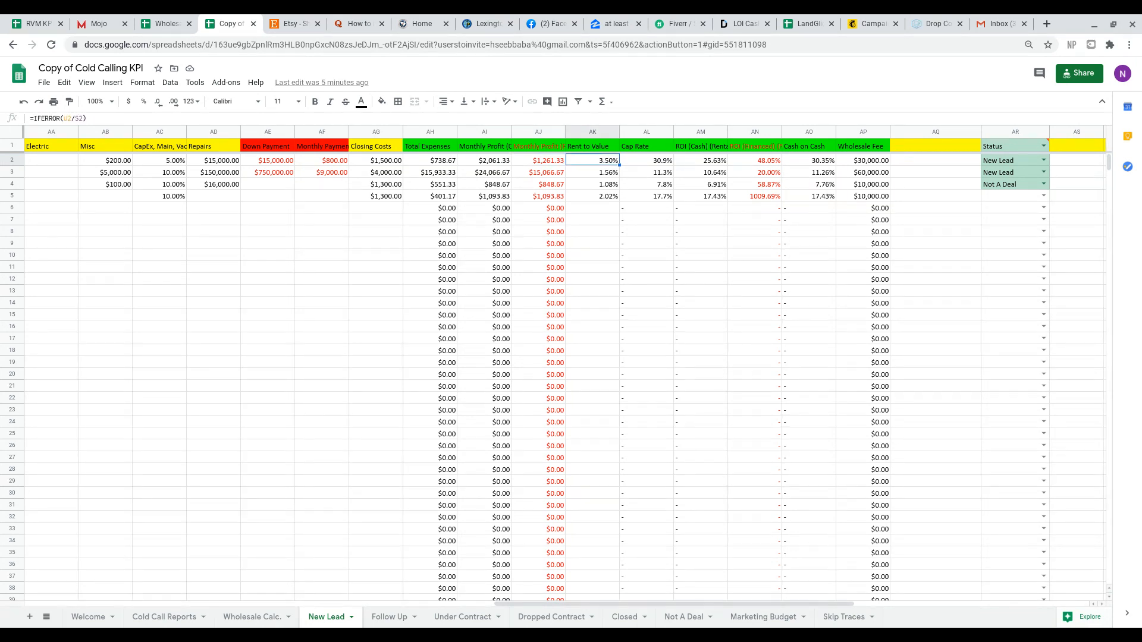
Examine the row 2 formulas for cap rate, ROI with cash and ROI with financing.
{"action": "key", "text": "Right"}
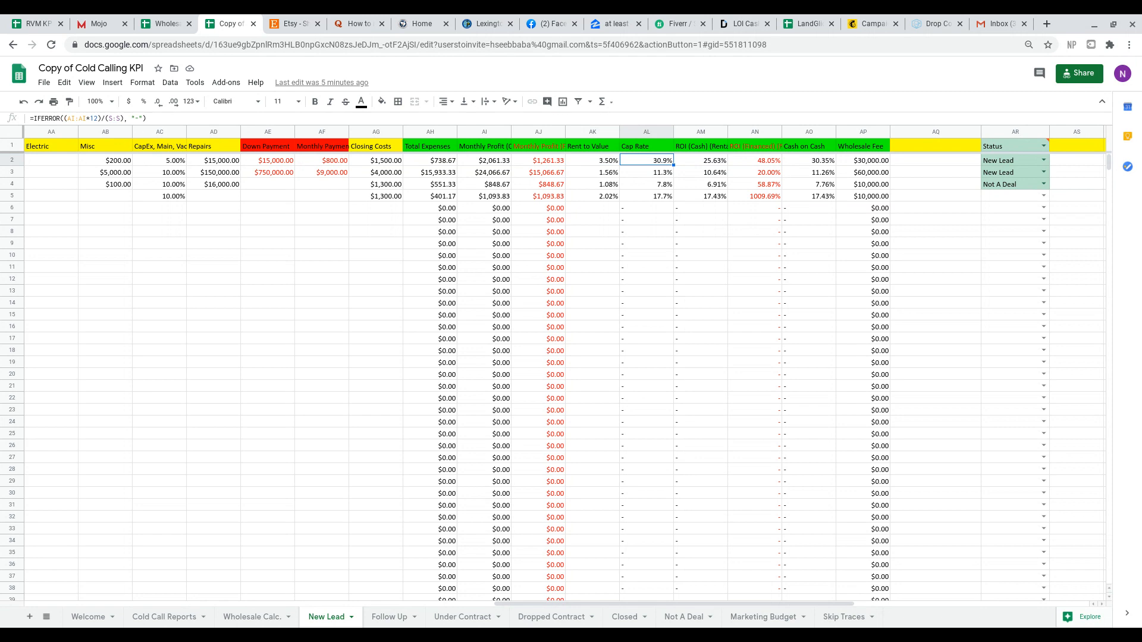
{"action": "key", "text": "Right"}
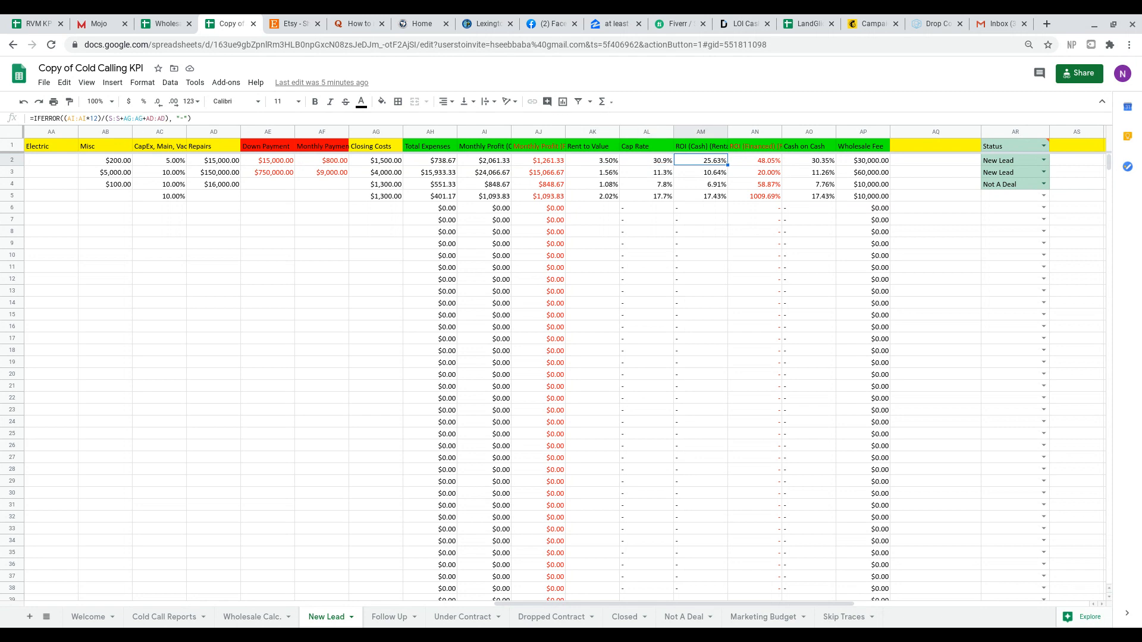
{"action": "key", "text": "Up"}
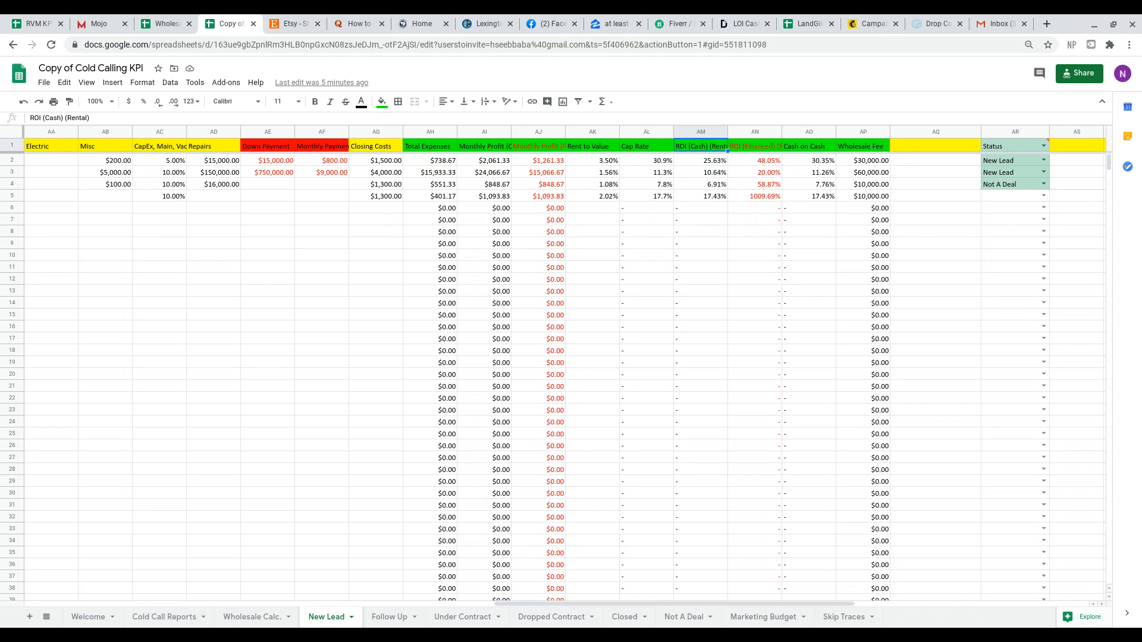
{"action": "key", "text": "Down"}
{"action": "left_click", "coordinate": [755, 161]}
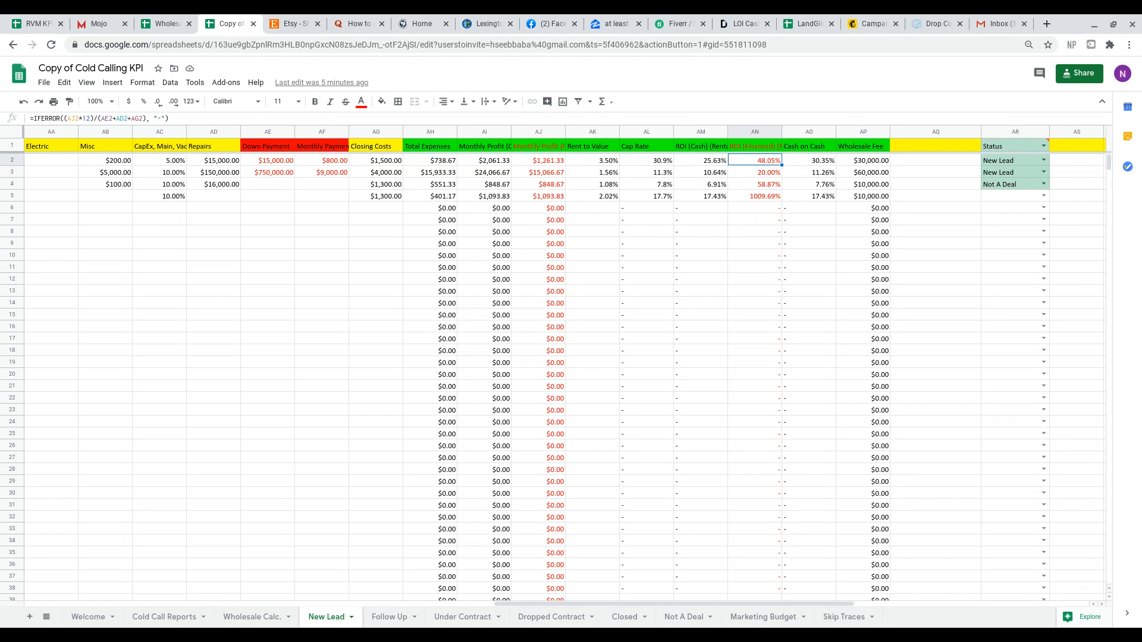
Compare the row 2 cash on cash and wholesale fee formulas with the financed ROI formula.
{"action": "key", "text": "Right"}
{"action": "key", "text": "Right"}
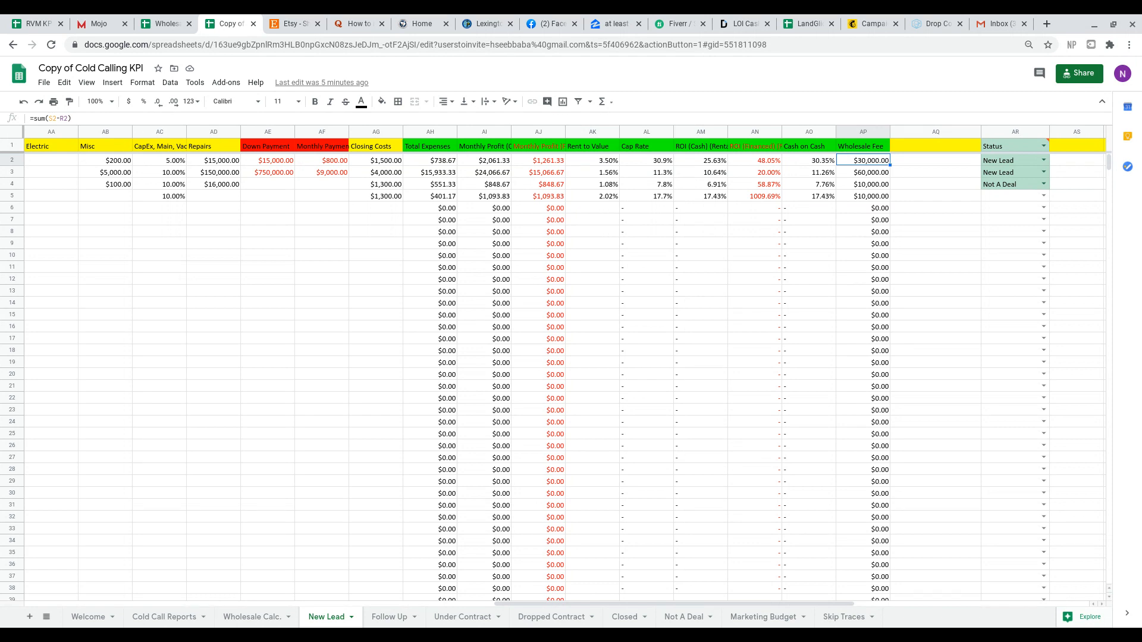
{"action": "key", "text": "Left"}
{"action": "key", "text": "Left"}
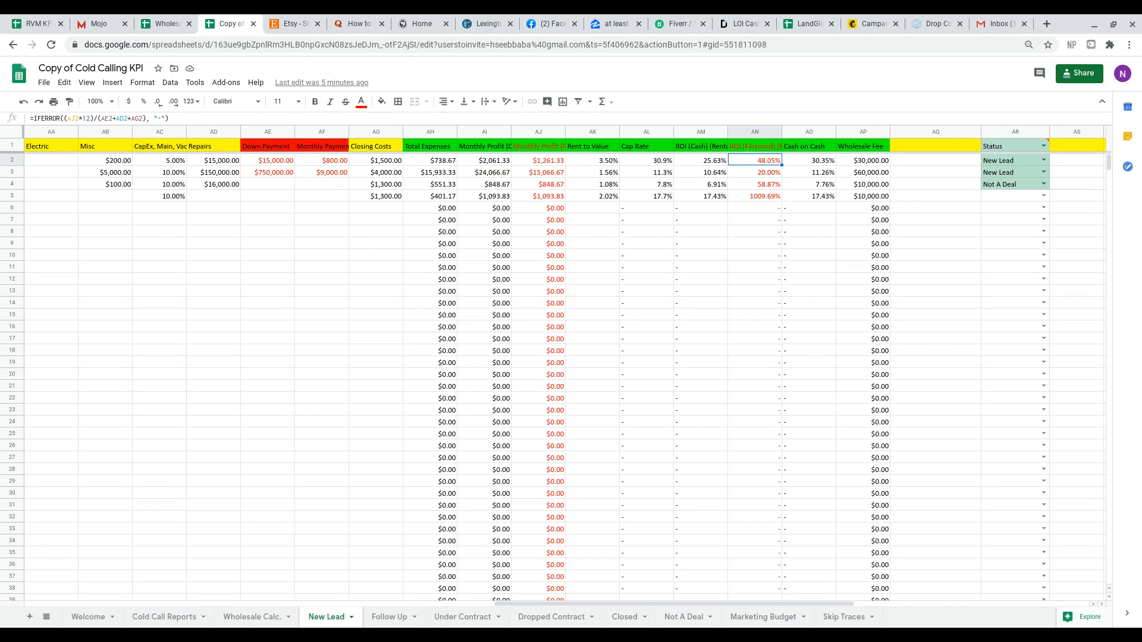
{"action": "key", "text": "Right"}
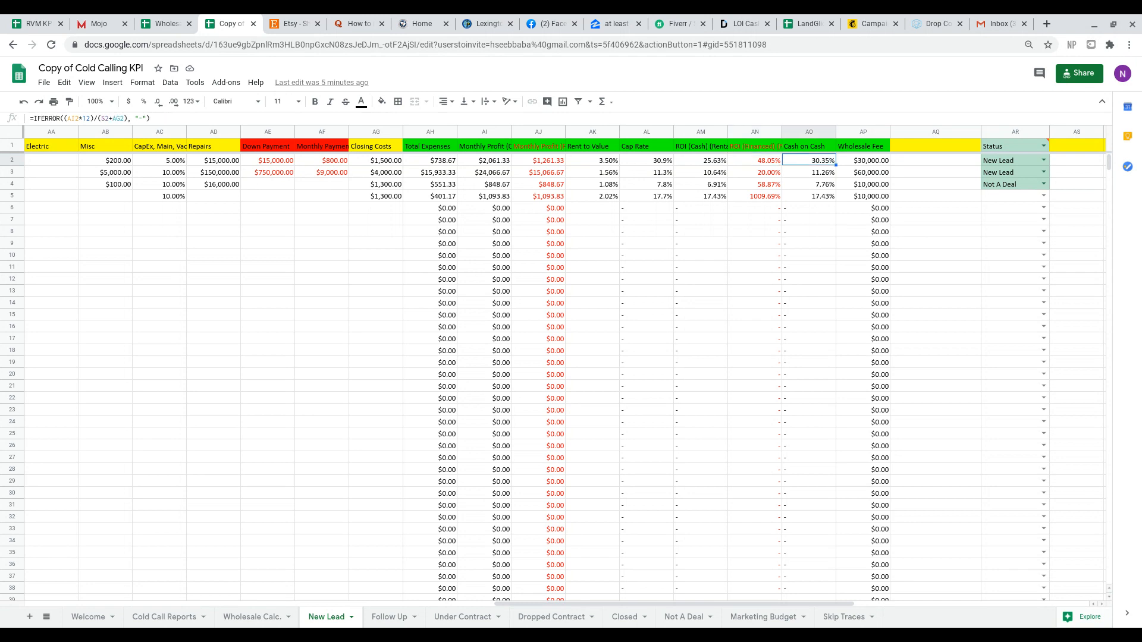
{"action": "key", "text": "Right"}
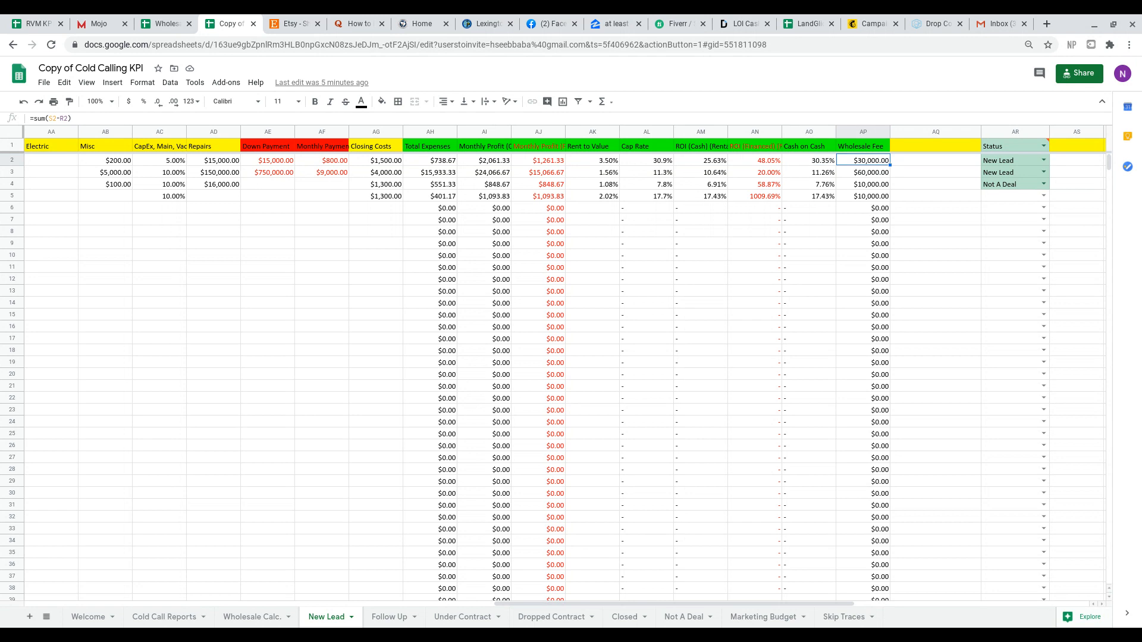
Change the first lead's status in row 2 to Under Contract.
{"action": "key", "text": "Right"}
{"action": "key", "text": "Right"}
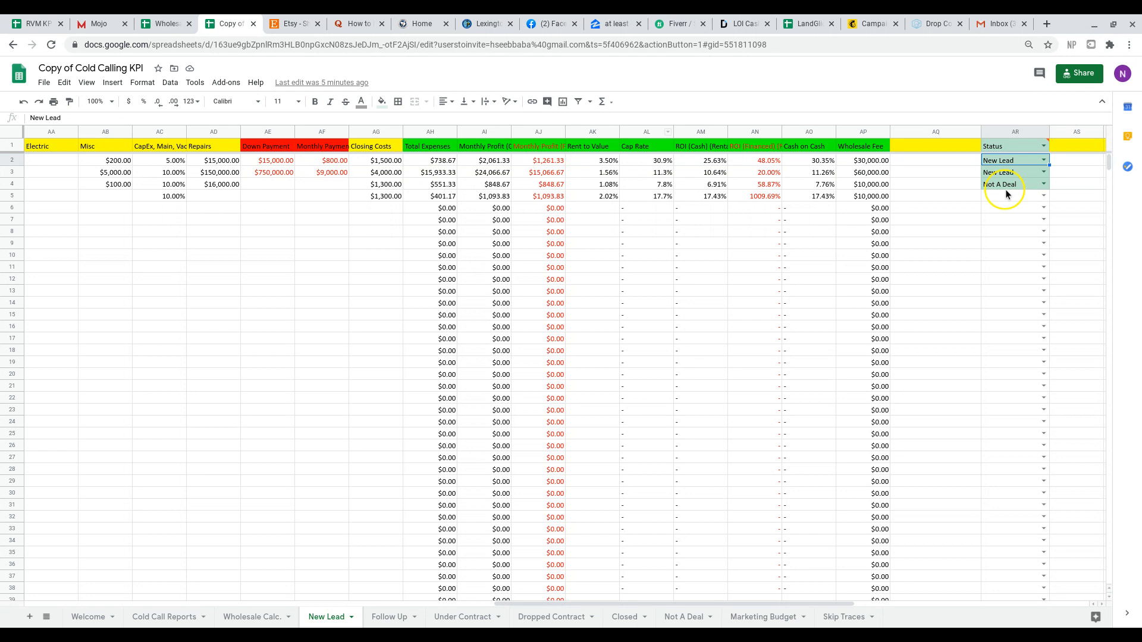
{"action": "left_click", "coordinate": [1044, 160]}
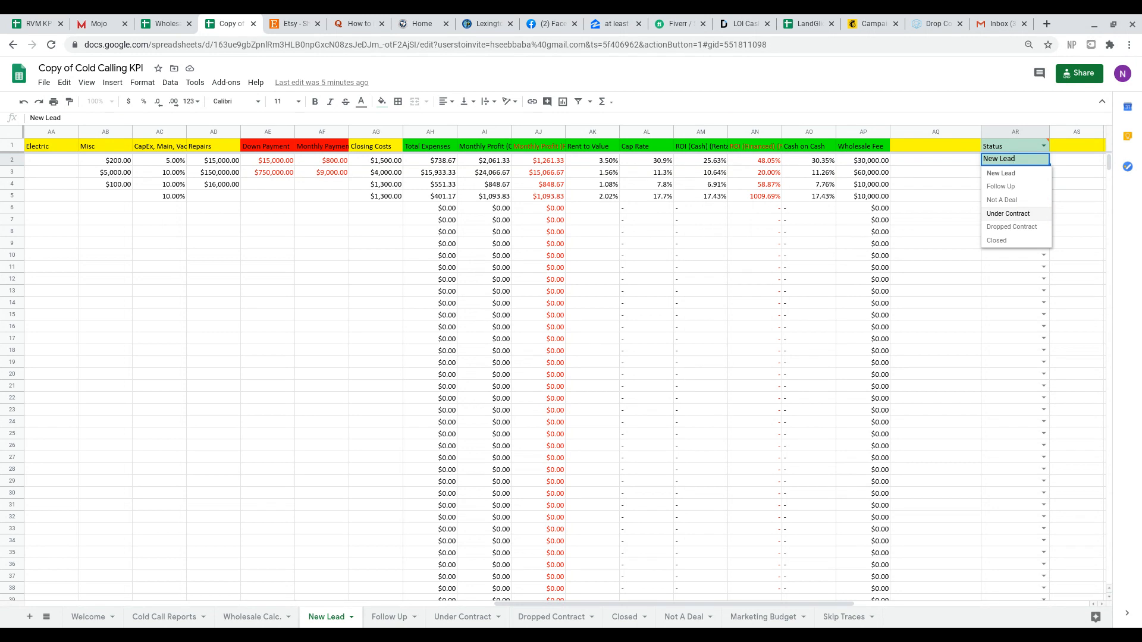
{"action": "left_click", "coordinate": [1029, 213]}
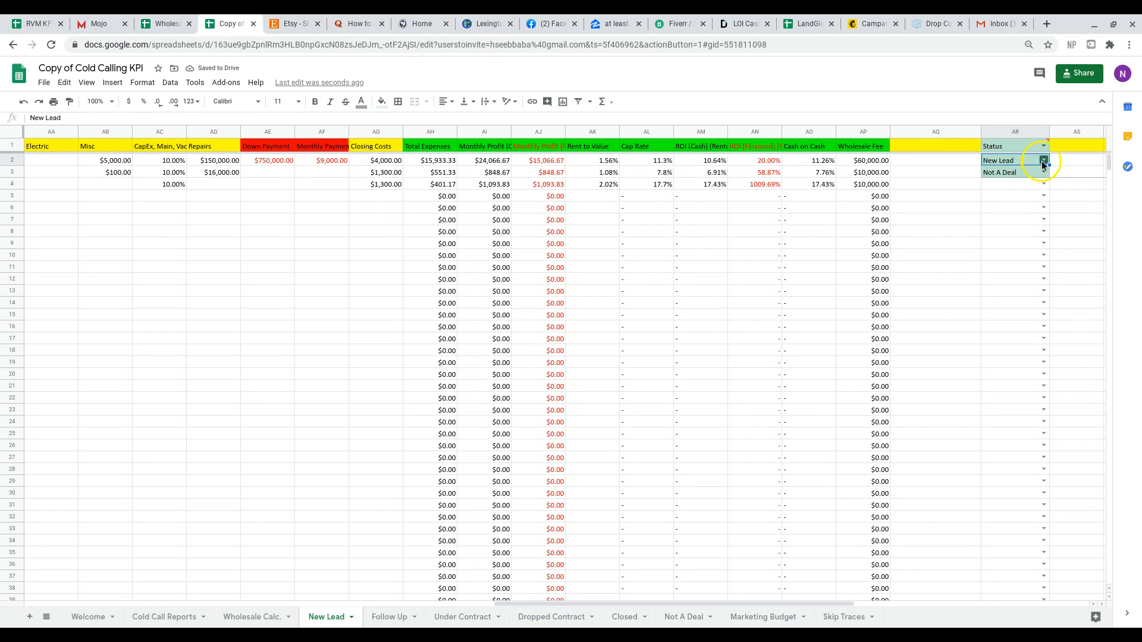
Open the Under Contract sheet and check the transferred lead's row through to its status.
{"action": "left_click", "coordinate": [464, 619]}
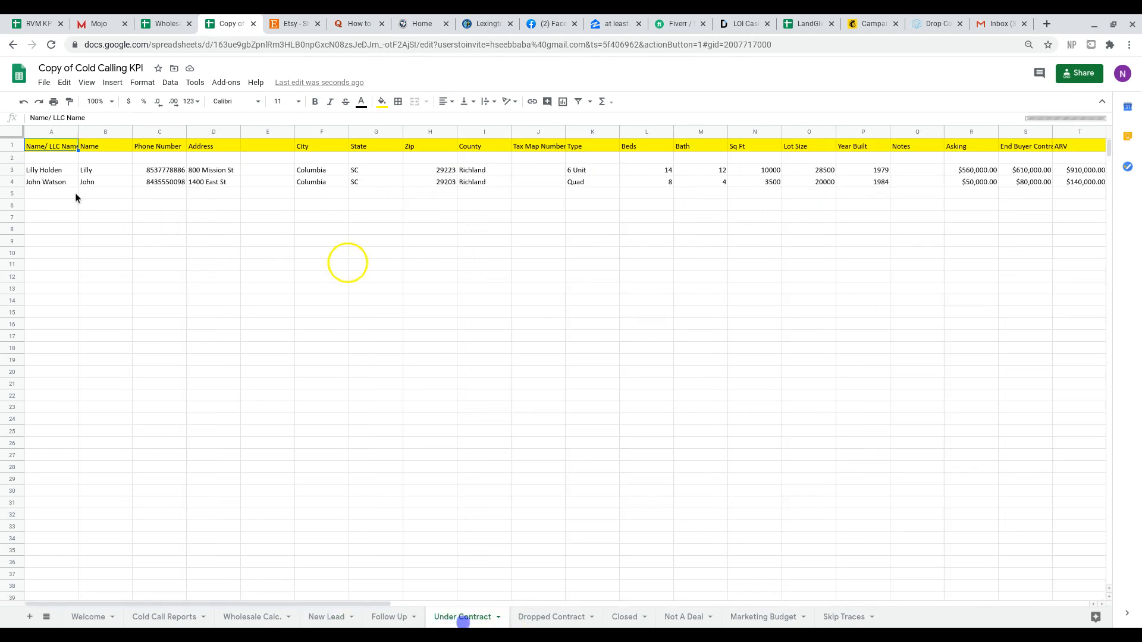
{"action": "scroll", "coordinate": [116, 192], "scroll_direction": "right", "scroll_amount": 6}
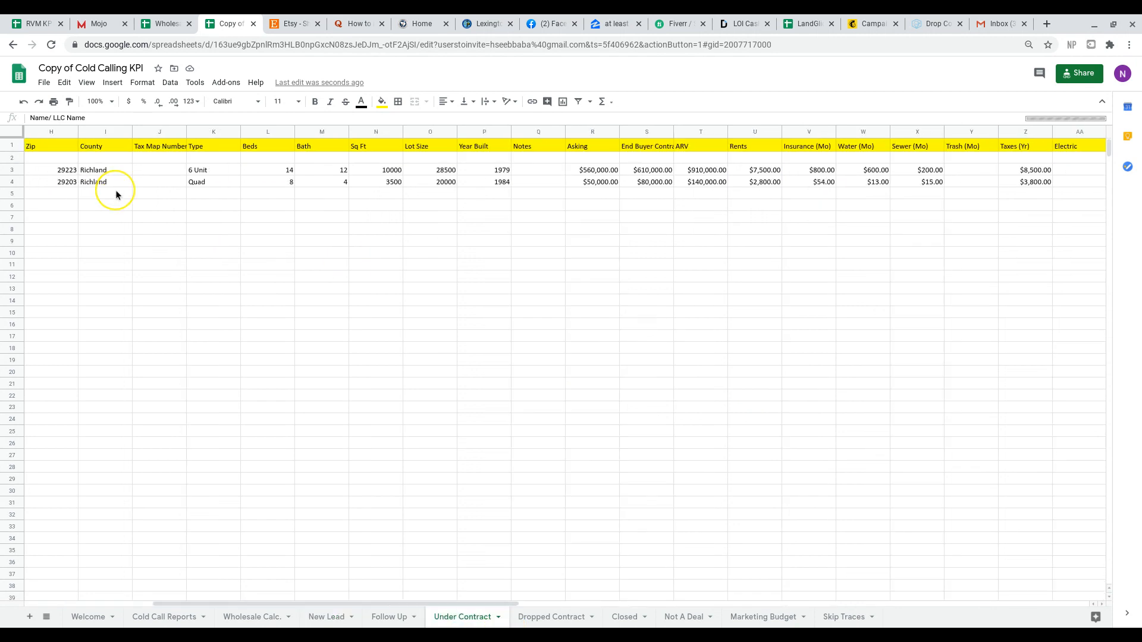
{"action": "scroll", "coordinate": [116, 191], "scroll_direction": "right", "scroll_amount": 15}
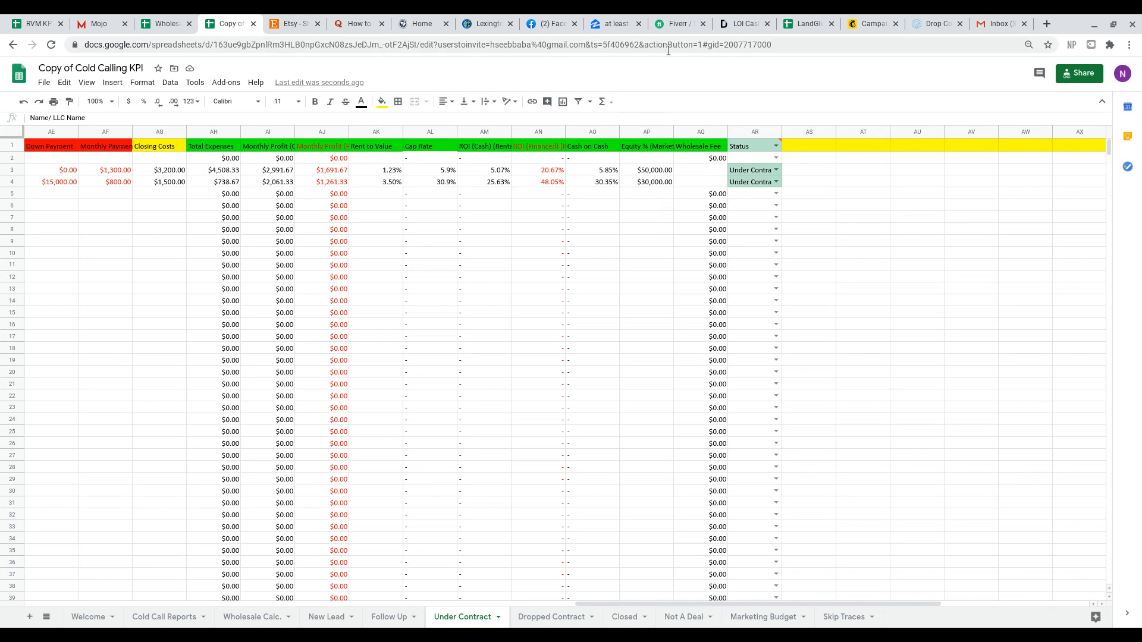
Clear the Equity % (Market Value) header in AP1 and move the Wholesale Fee column before that column.
{"action": "left_click", "coordinate": [648, 134]}
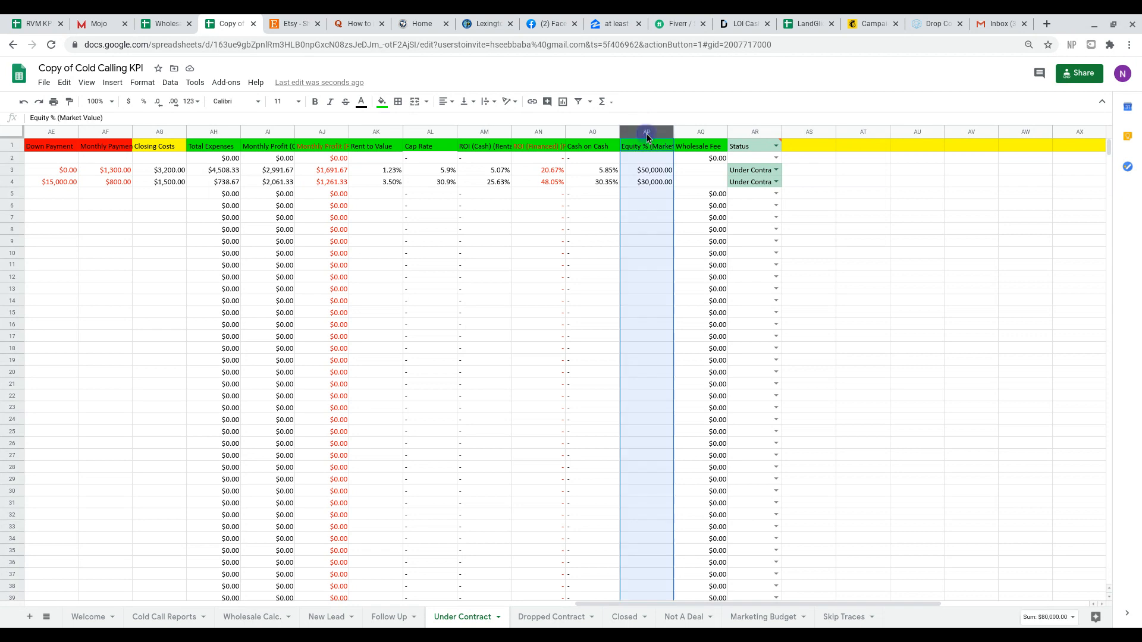
{"action": "left_click", "coordinate": [648, 146]}
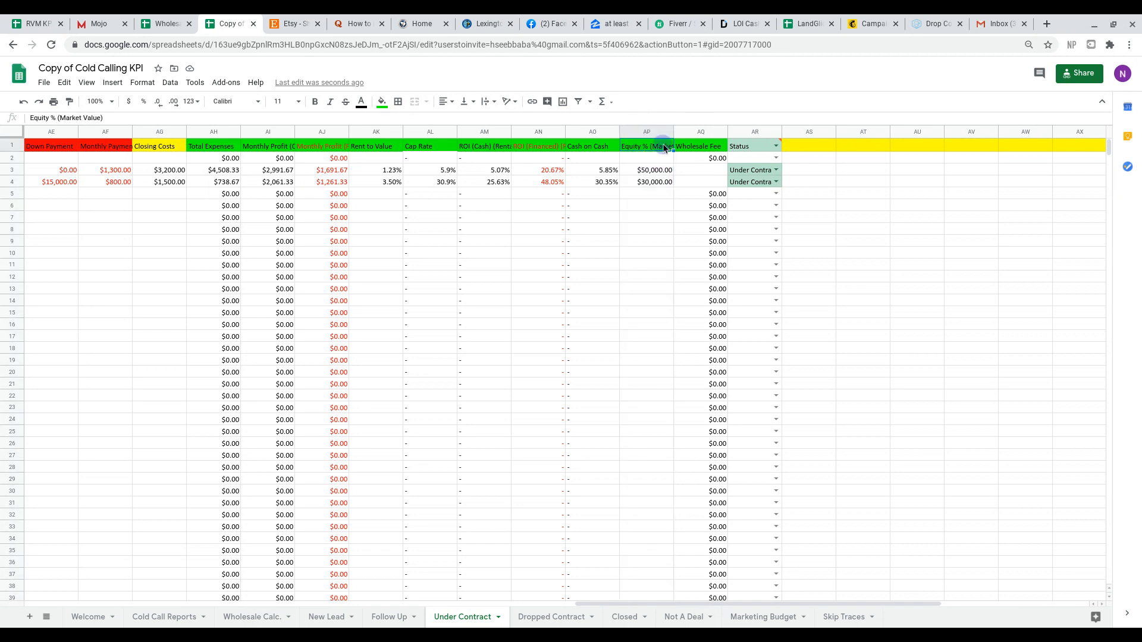
{"action": "key", "text": "Delete"}
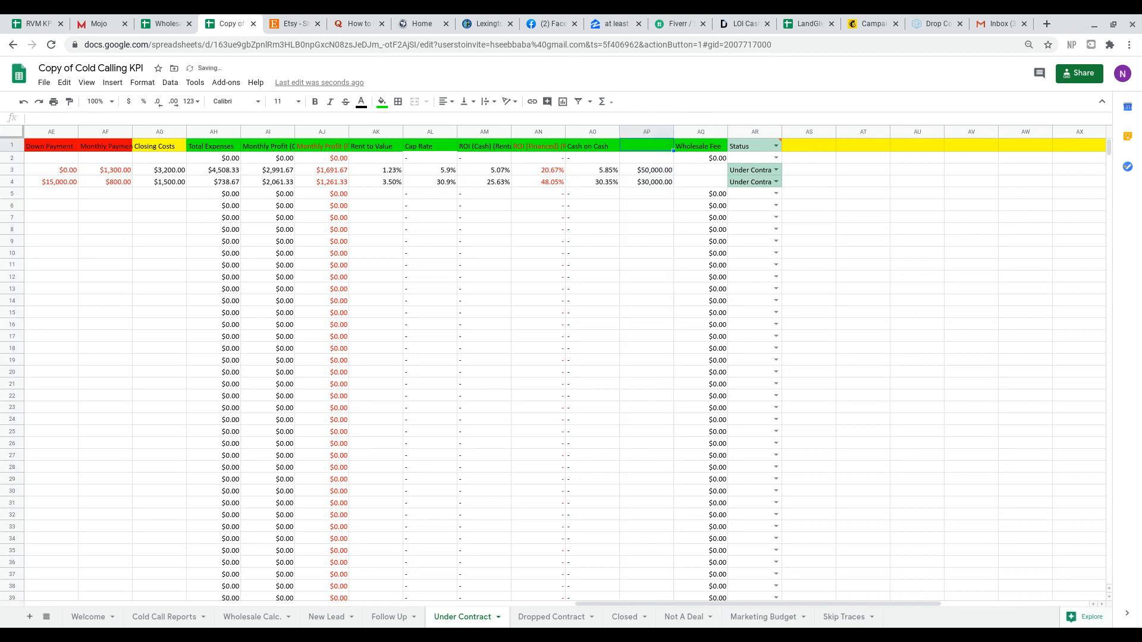
{"action": "left_click", "coordinate": [706, 133]}
{"action": "left_click_drag", "start_coordinate": [705, 136], "coordinate": [655, 134]}
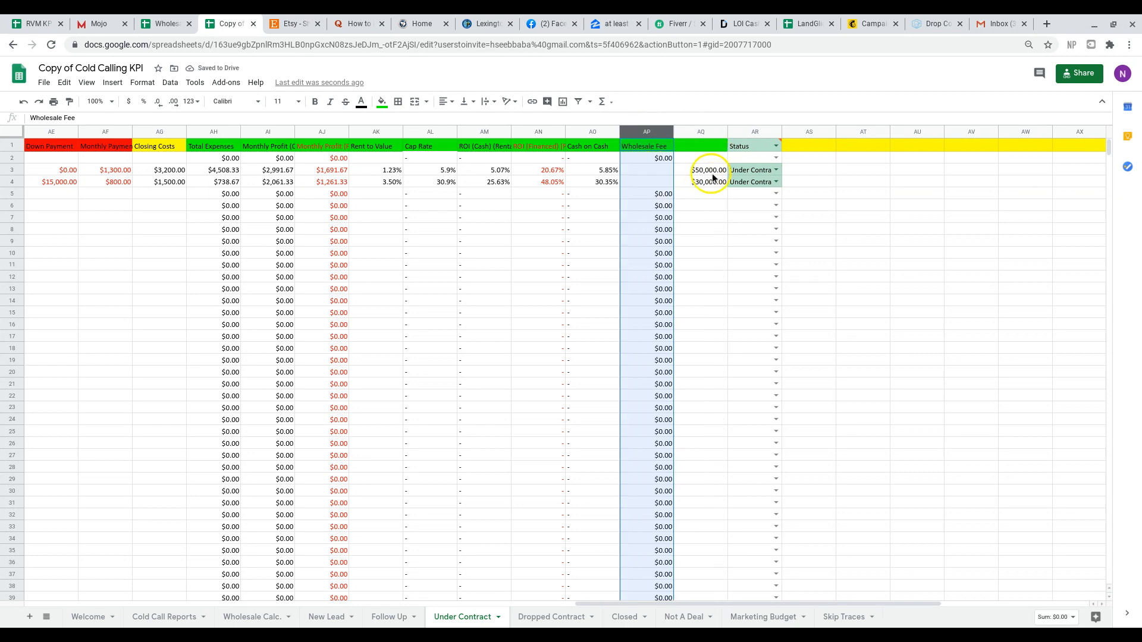
Move the two wholesale fee formulas from AQ3:AQ4 into AP3:AP4 under the Wholesale Fee header.
{"action": "left_click", "coordinate": [685, 172]}
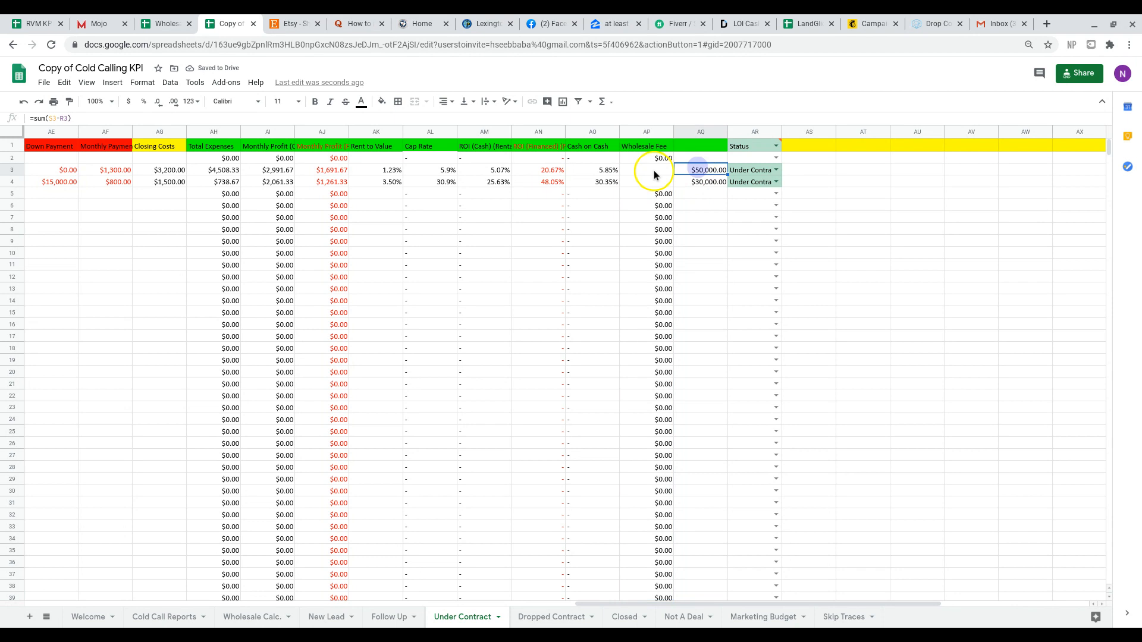
{"action": "left_click", "coordinate": [632, 166]}
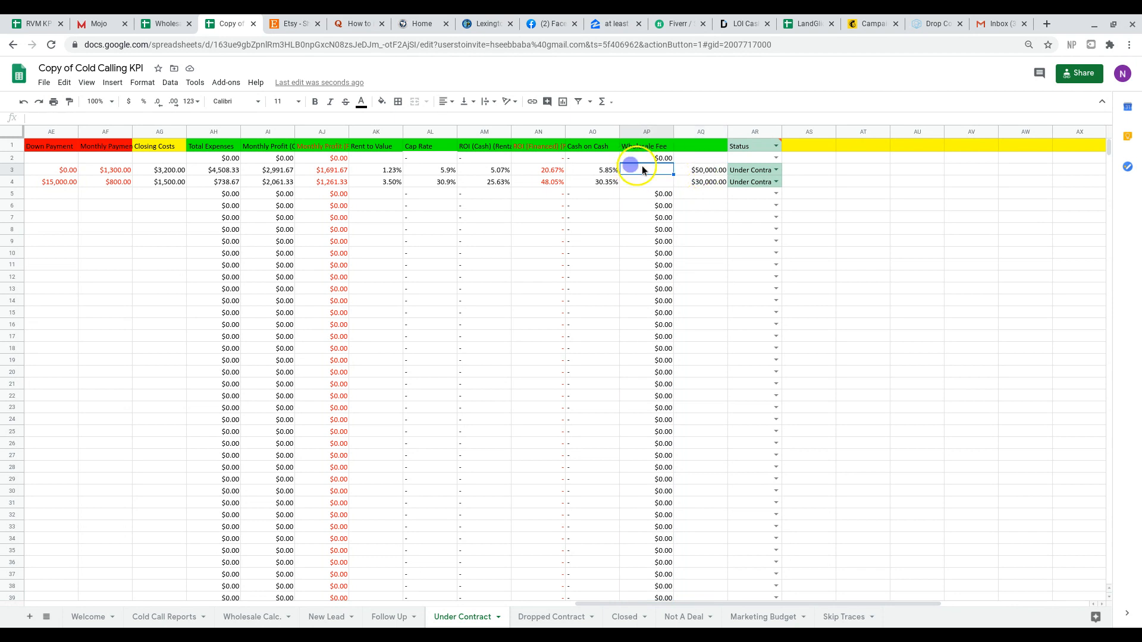
{"action": "left_click", "coordinate": [706, 172]}
{"action": "left_click_drag", "start_coordinate": [706, 171], "coordinate": [664, 175]}
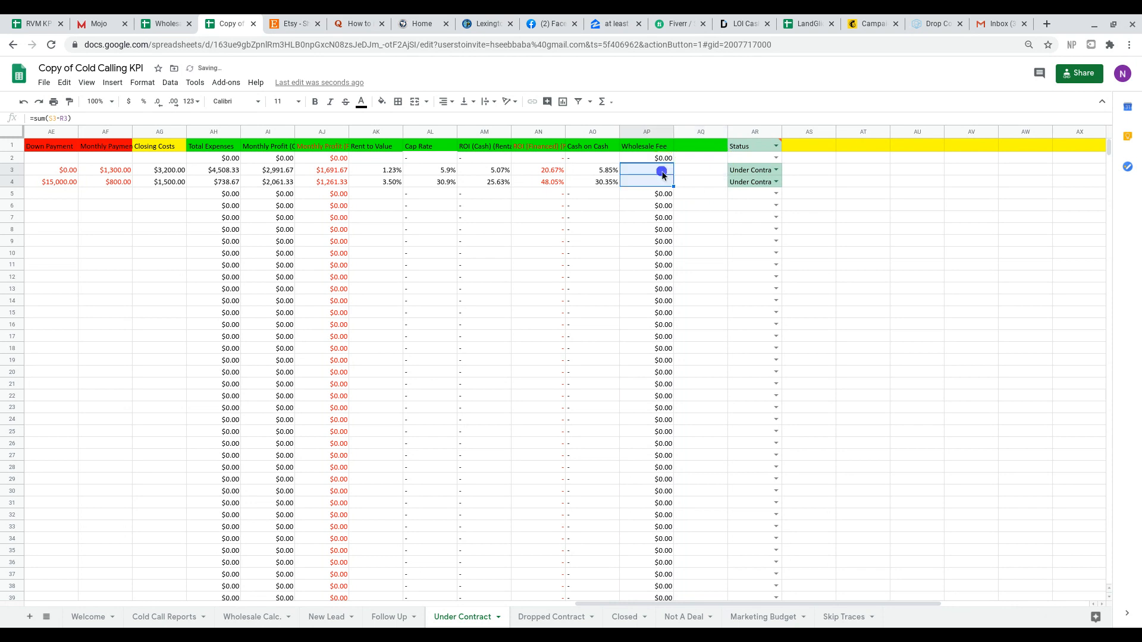
{"action": "left_click", "coordinate": [695, 178]}
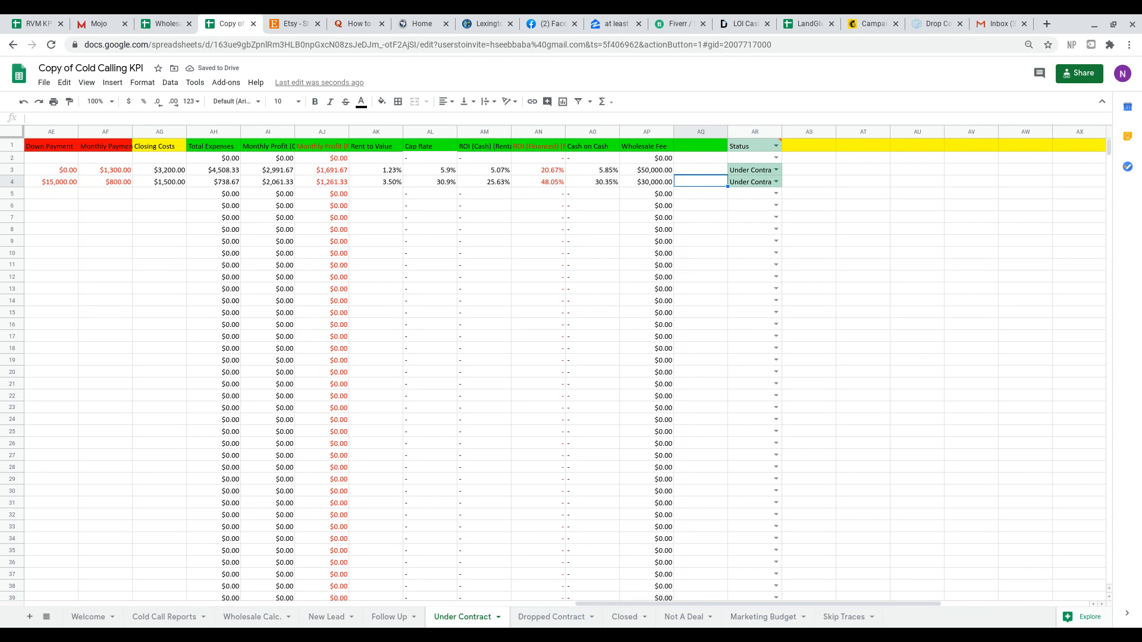
Return to the New Lead sheet and review row 2's property details and costs, including the down payment in AE2.
{"action": "left_click", "coordinate": [307, 615]}
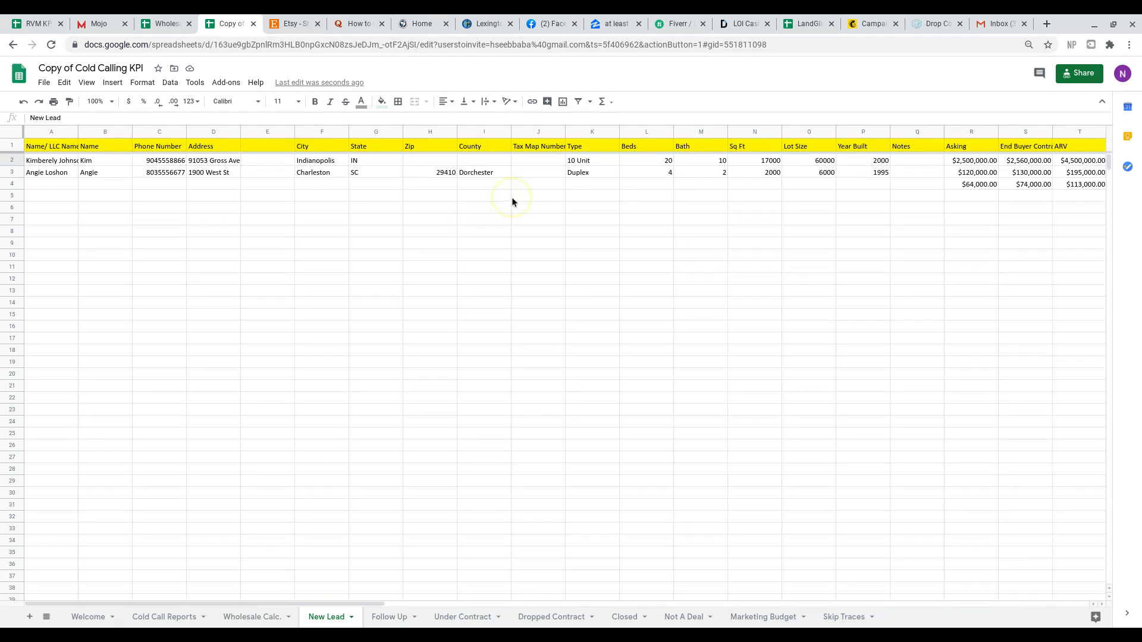
{"action": "scroll", "coordinate": [512, 197], "scroll_direction": "right", "scroll_amount": 7}
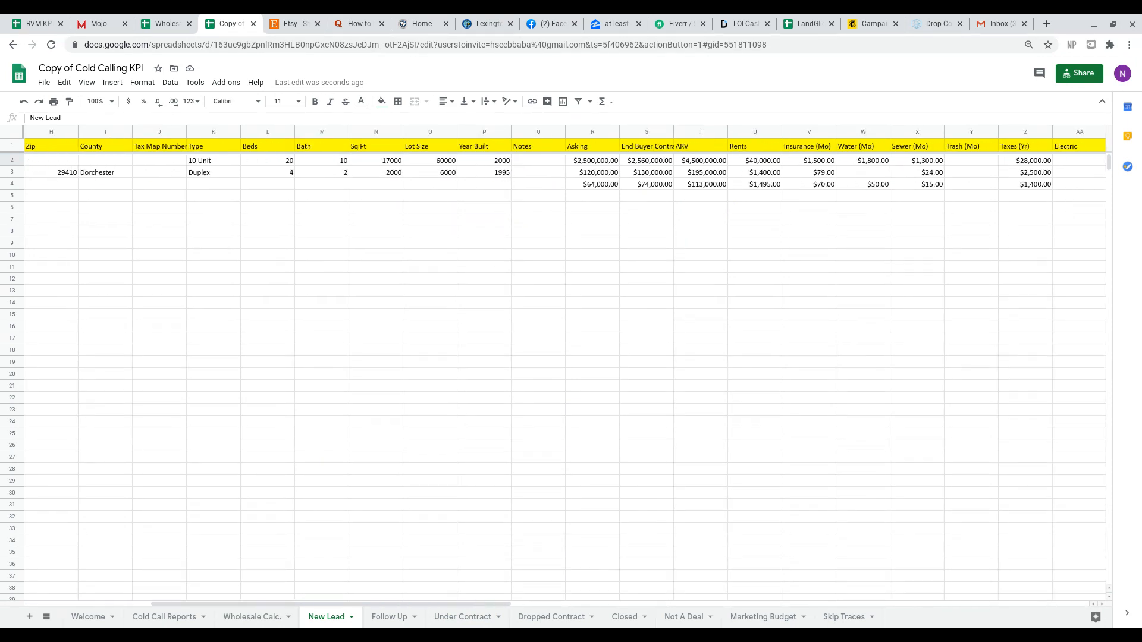
{"action": "scroll", "coordinate": [529, 185], "scroll_direction": "right", "scroll_amount": 1}
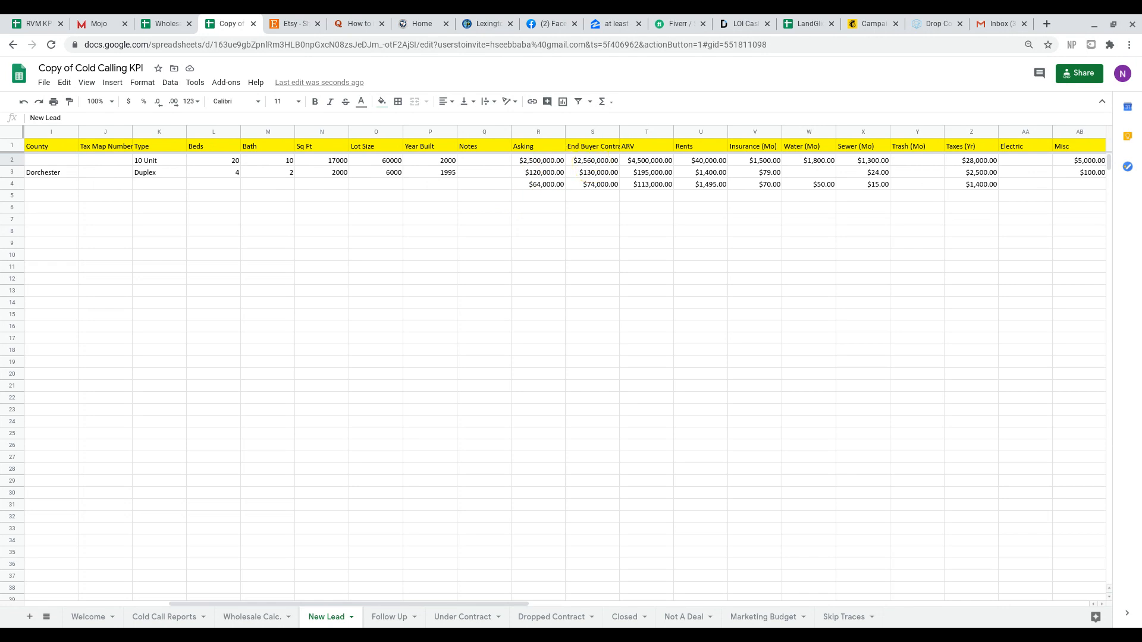
{"action": "scroll", "coordinate": [566, 357], "scroll_direction": "right", "scroll_amount": 5}
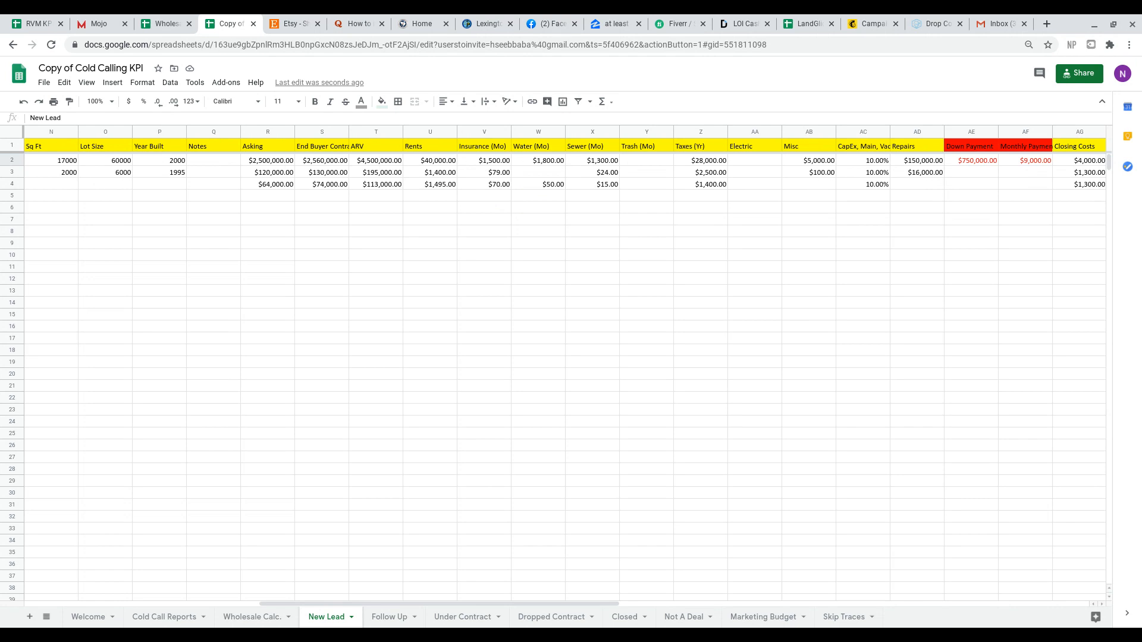
{"action": "scroll", "coordinate": [565, 357], "scroll_direction": "right", "scroll_amount": 3}
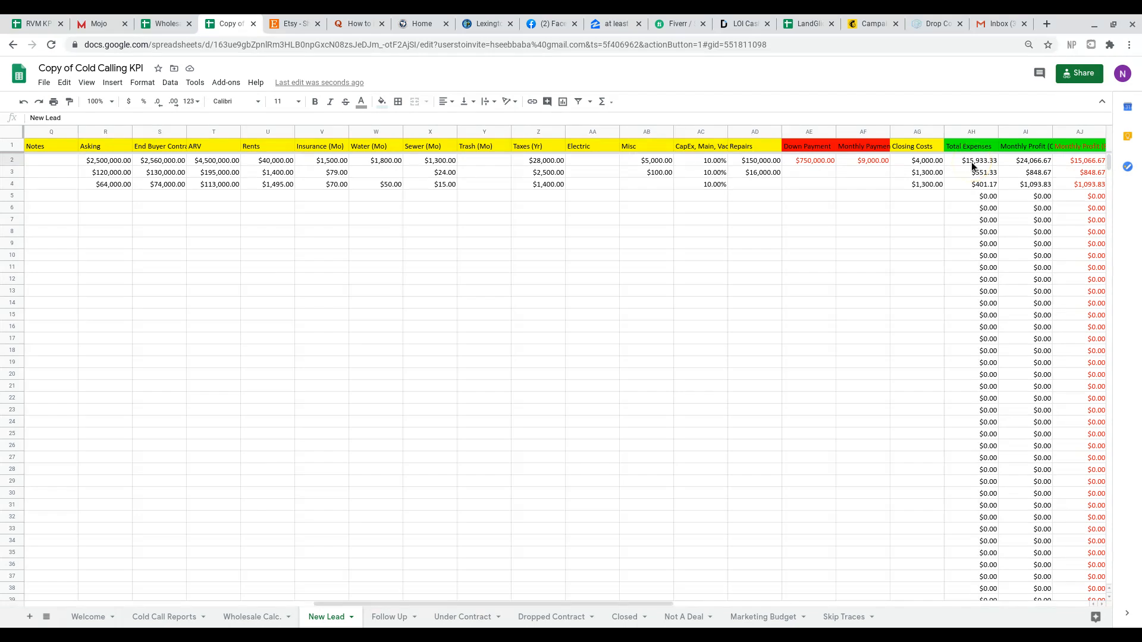
{"action": "scroll", "coordinate": [970, 162], "scroll_direction": "right", "scroll_amount": 6}
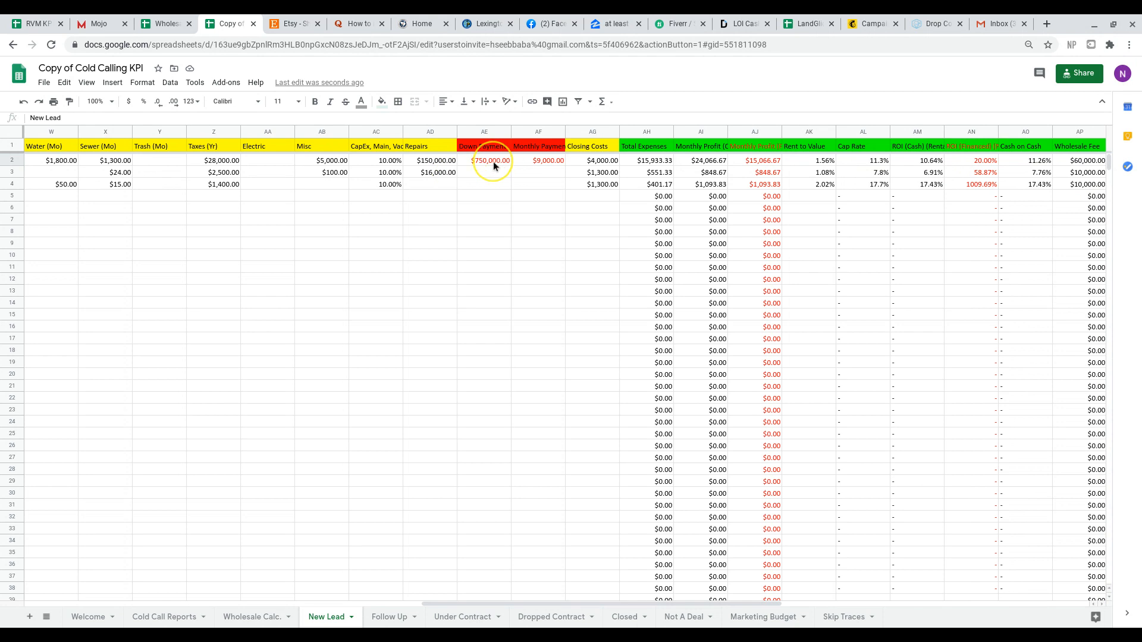
{"action": "left_click", "coordinate": [494, 162]}
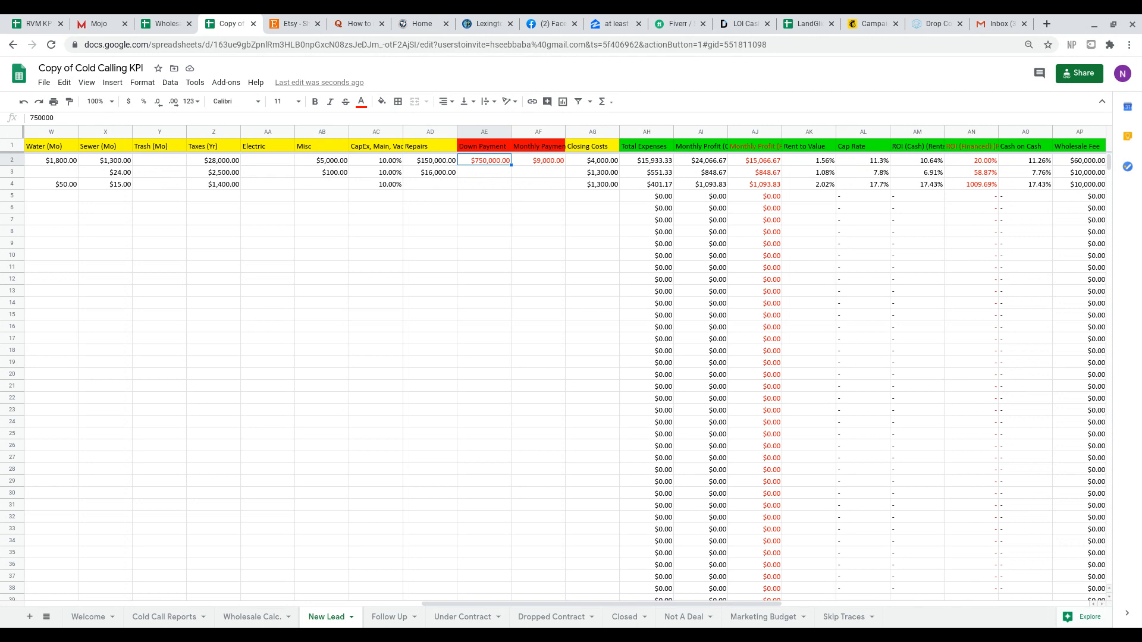
Compare the 10 Unit lead's formulas for cash ROI, financed ROI and cash on cash in row 2.
{"action": "scroll", "coordinate": [833, 172], "scroll_direction": "right", "scroll_amount": 4}
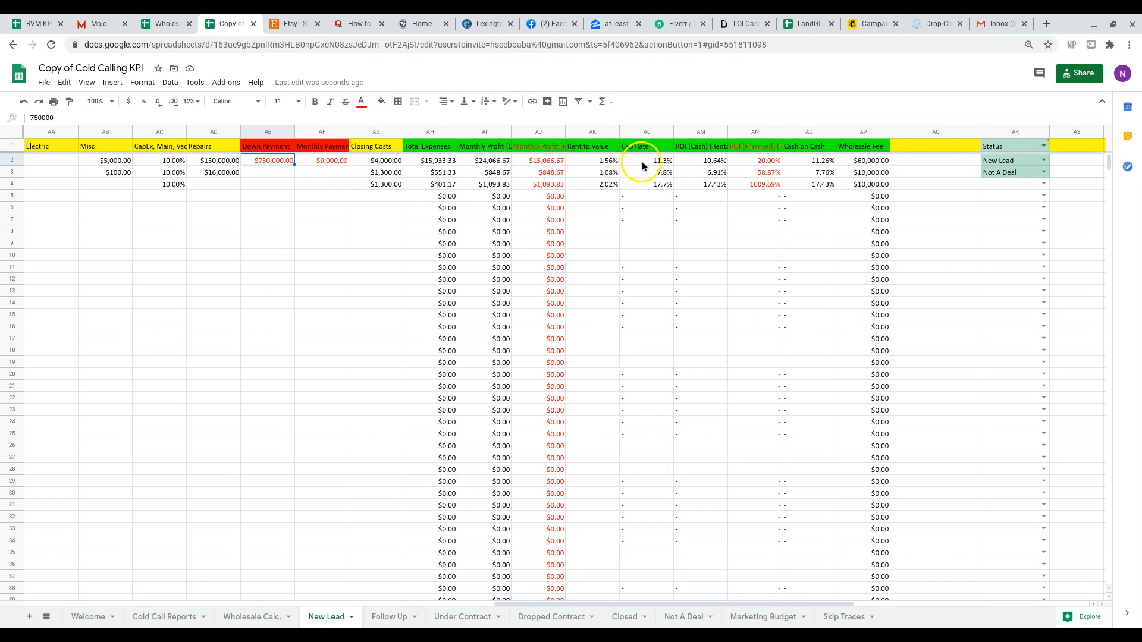
{"action": "left_click", "coordinate": [708, 147]}
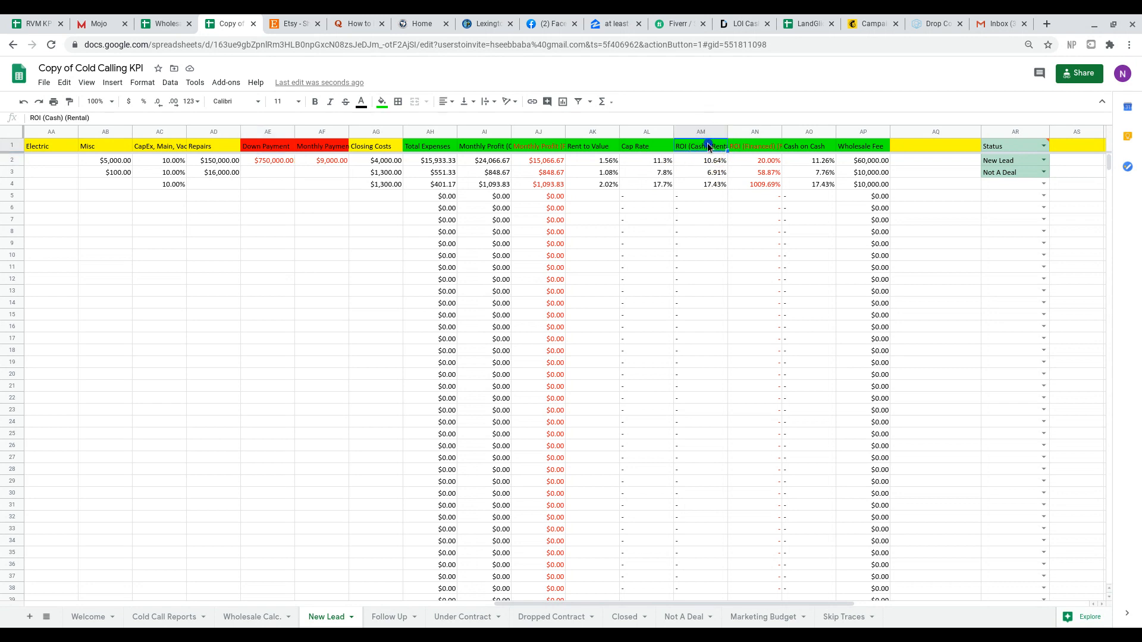
{"action": "key", "text": "Down"}
{"action": "key", "text": "Right"}
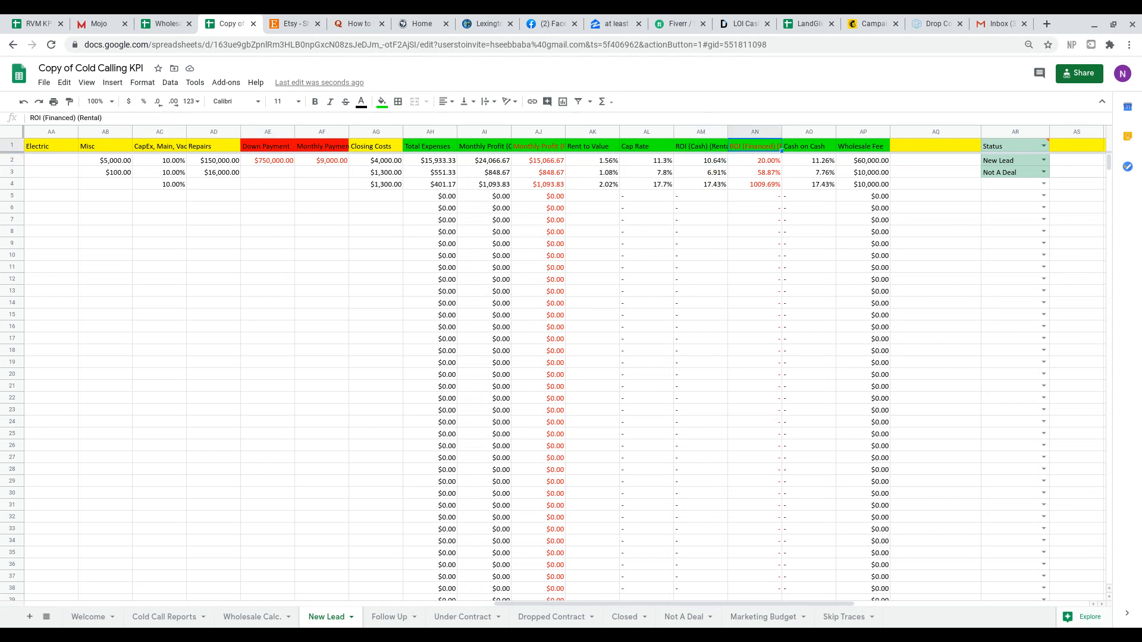
{"action": "key", "text": "Right"}
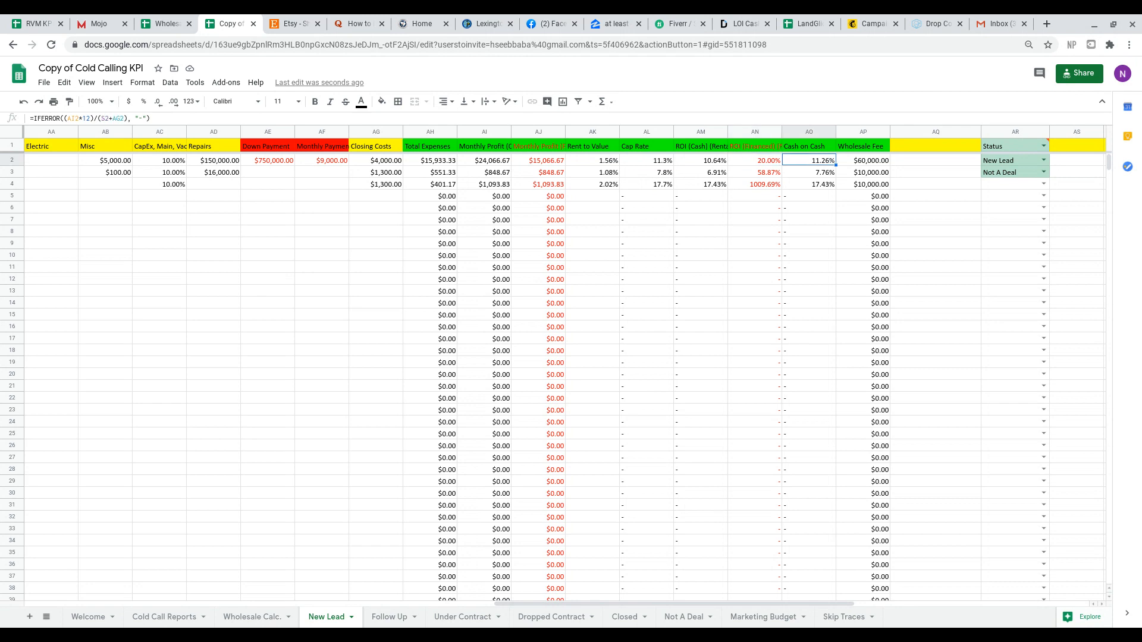
{"action": "key", "text": "Left"}
{"action": "key", "text": "Left"}
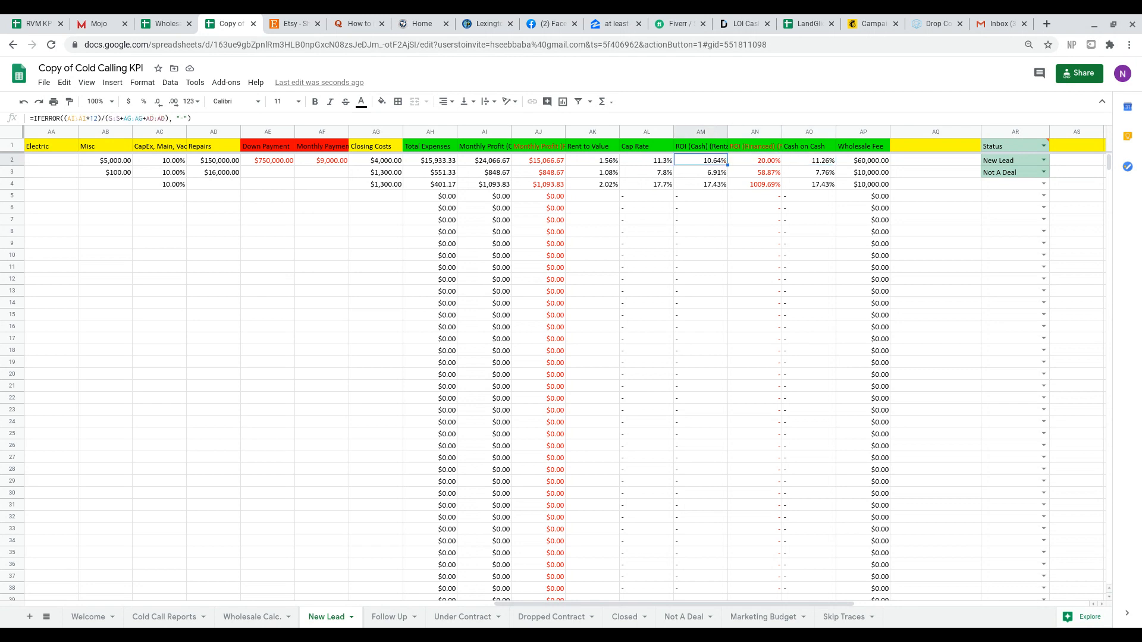
{"action": "key", "text": "Right"}
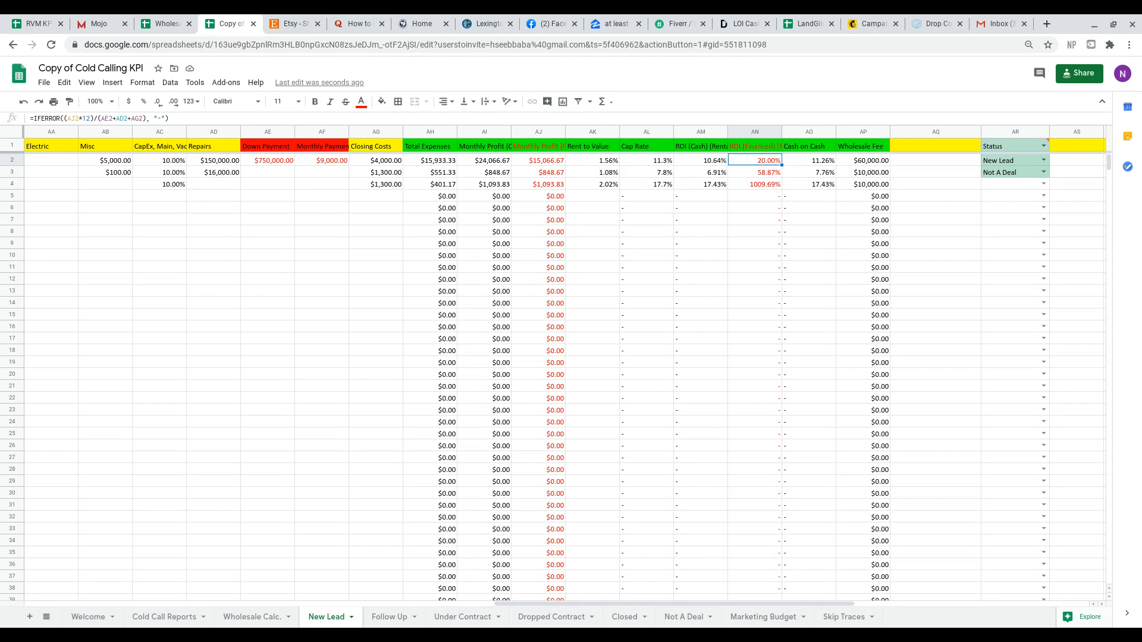
Compare the ROI (Cash) formula in AM2 with the ROI (Financed) formula in AN2.
{"action": "key", "text": "Left"}
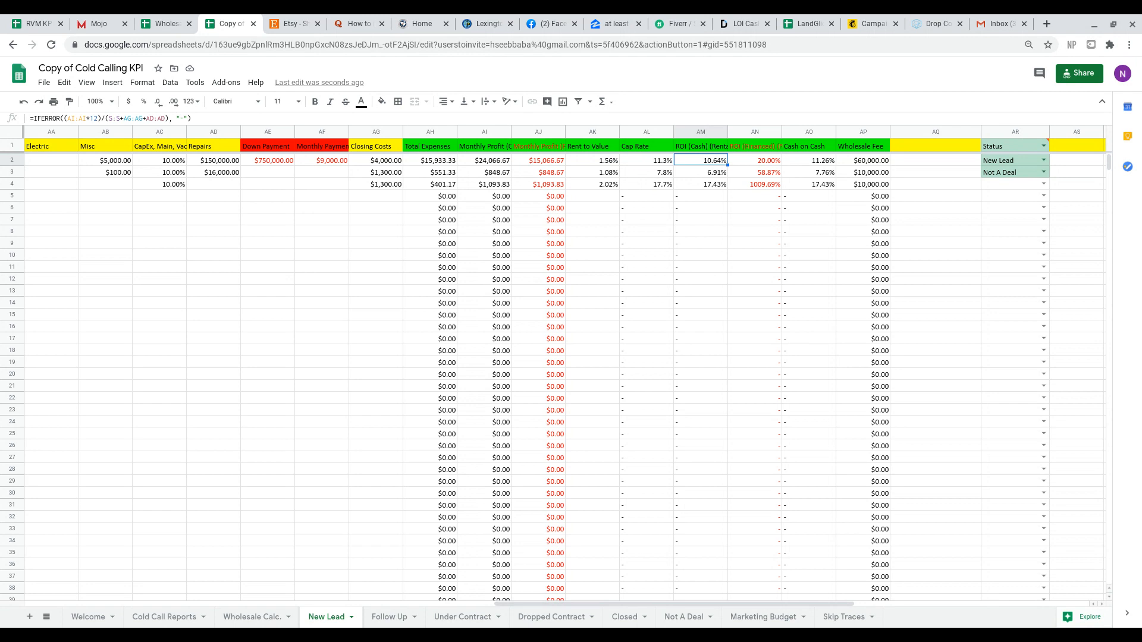
{"action": "key", "text": "Right"}
{"action": "key", "text": "Left"}
{"action": "key", "text": "Right"}
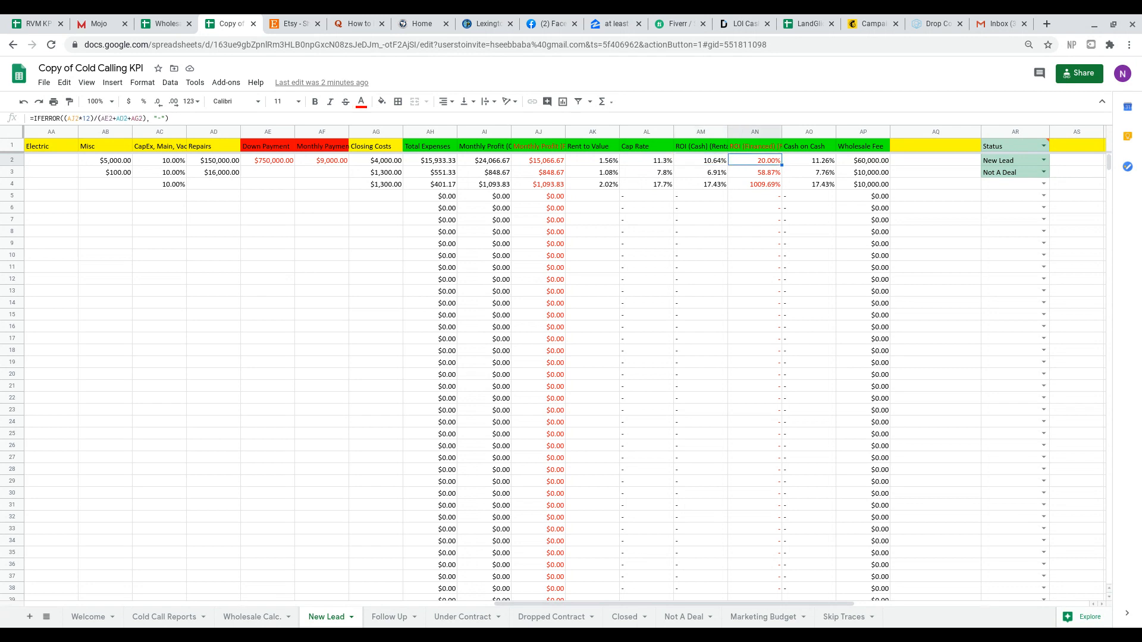
{"action": "key", "text": "Left"}
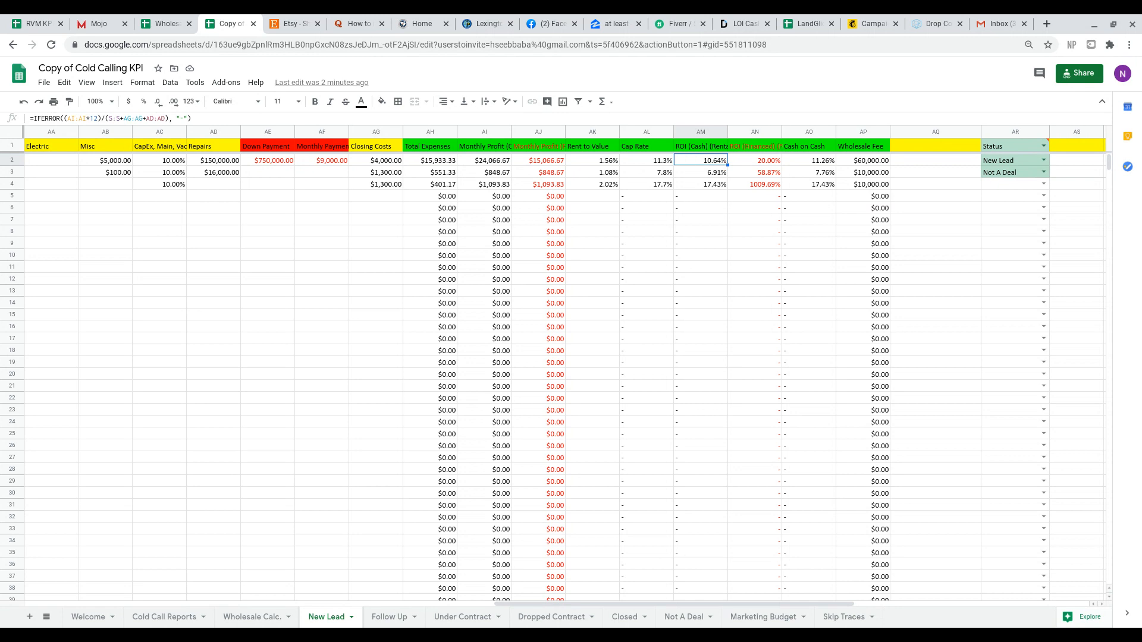
Check the Under Contract sheet, and set the row 2 lead's status on the New Lead sheet to Under Contract.
{"action": "left_click", "coordinate": [462, 618]}
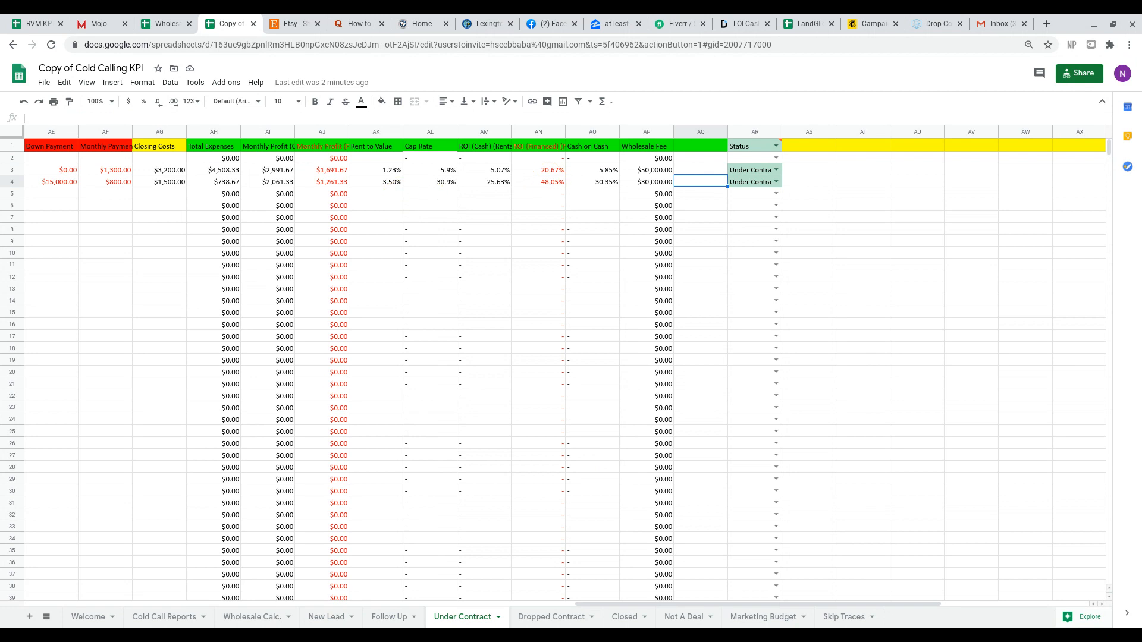
{"action": "left_click", "coordinate": [326, 617]}
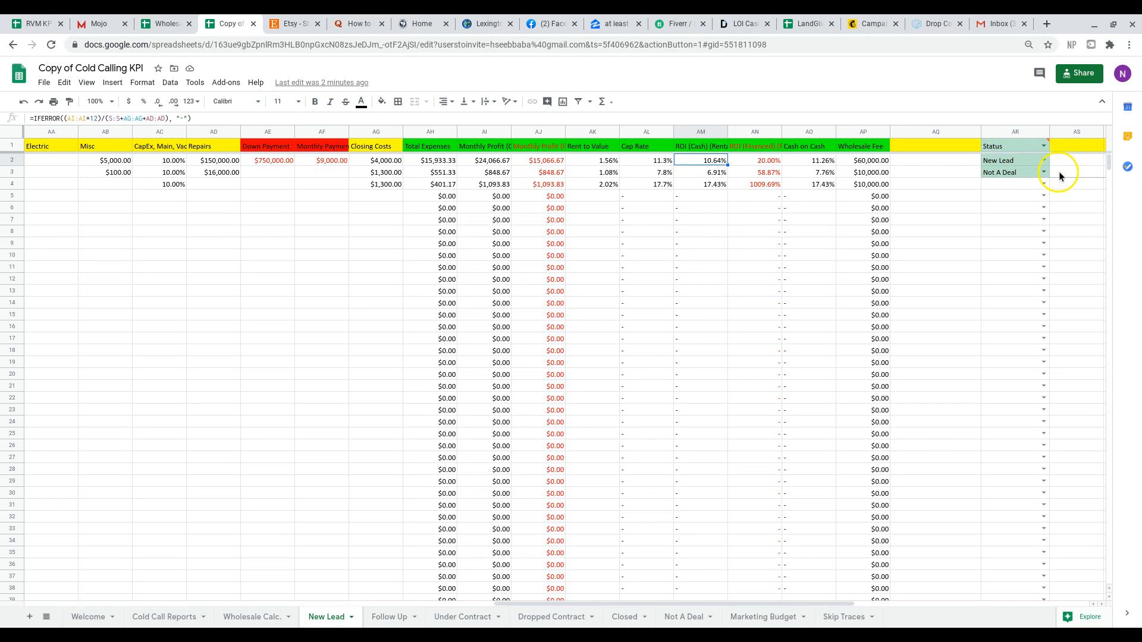
{"action": "left_click", "coordinate": [1044, 161]}
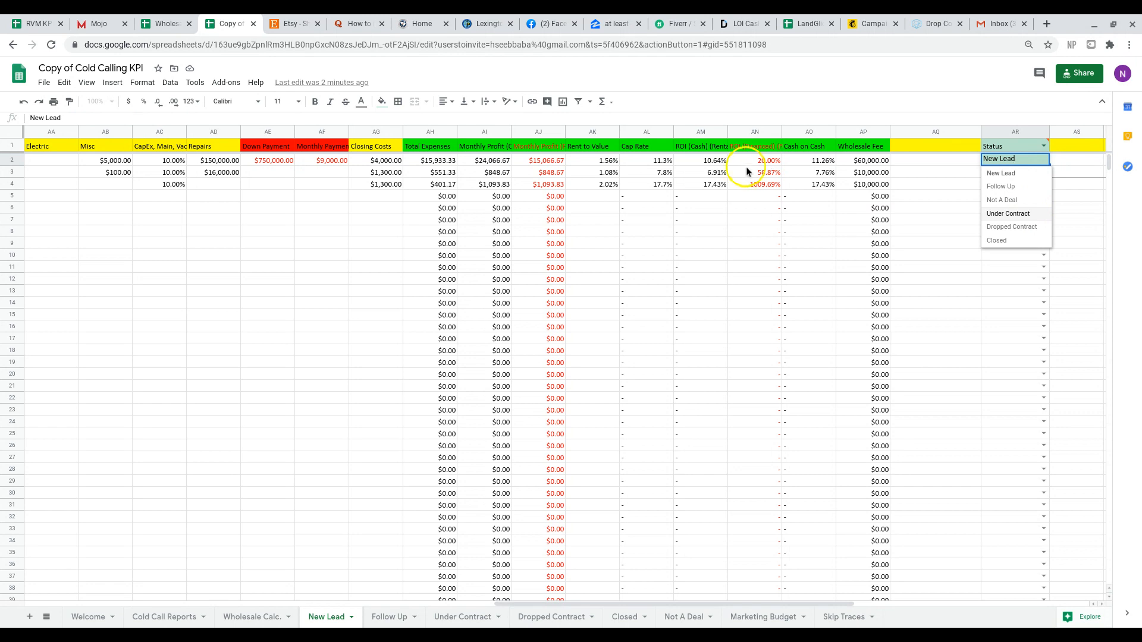
{"action": "left_click", "coordinate": [1015, 216]}
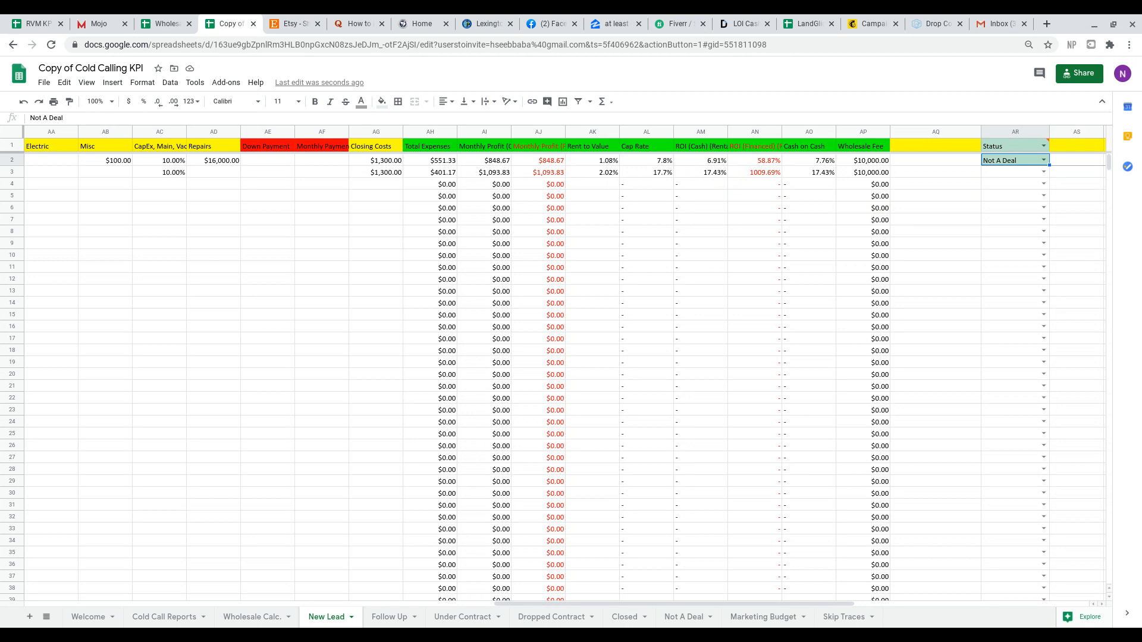
Review the Duplex lead in row 2 of New Lead, from contact and property details through asking price, rents, expenses and returns.
{"action": "scroll", "coordinate": [565, 357], "scroll_direction": "left", "scroll_amount": 3}
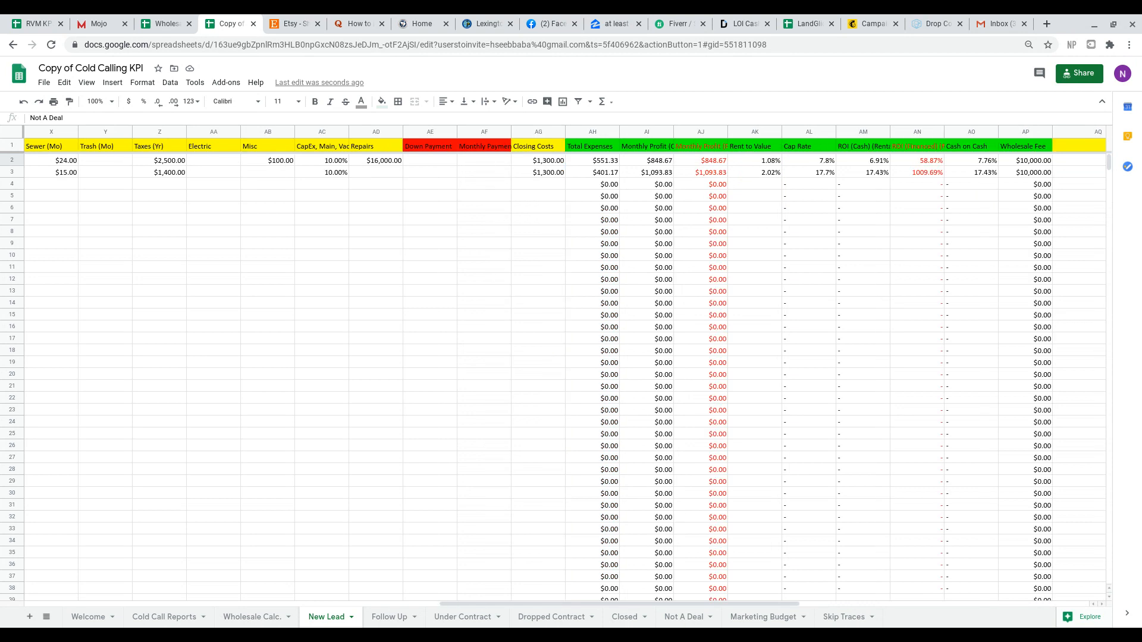
{"action": "scroll", "coordinate": [565, 356], "scroll_direction": "left", "scroll_amount": 15}
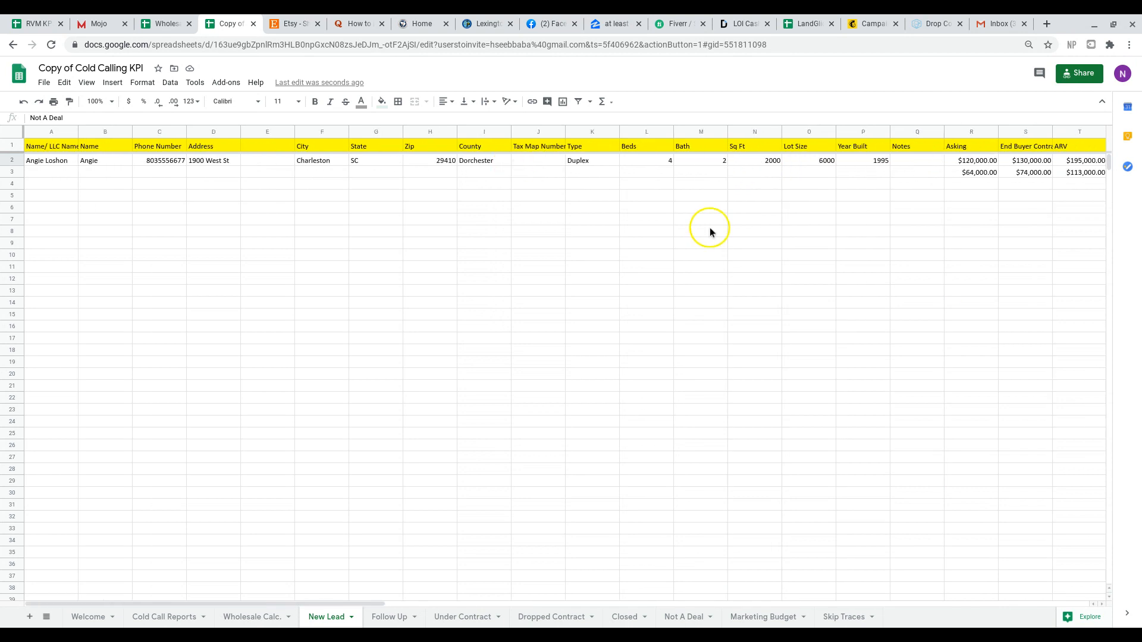
{"action": "scroll", "coordinate": [315, 178], "scroll_direction": "right", "scroll_amount": 11}
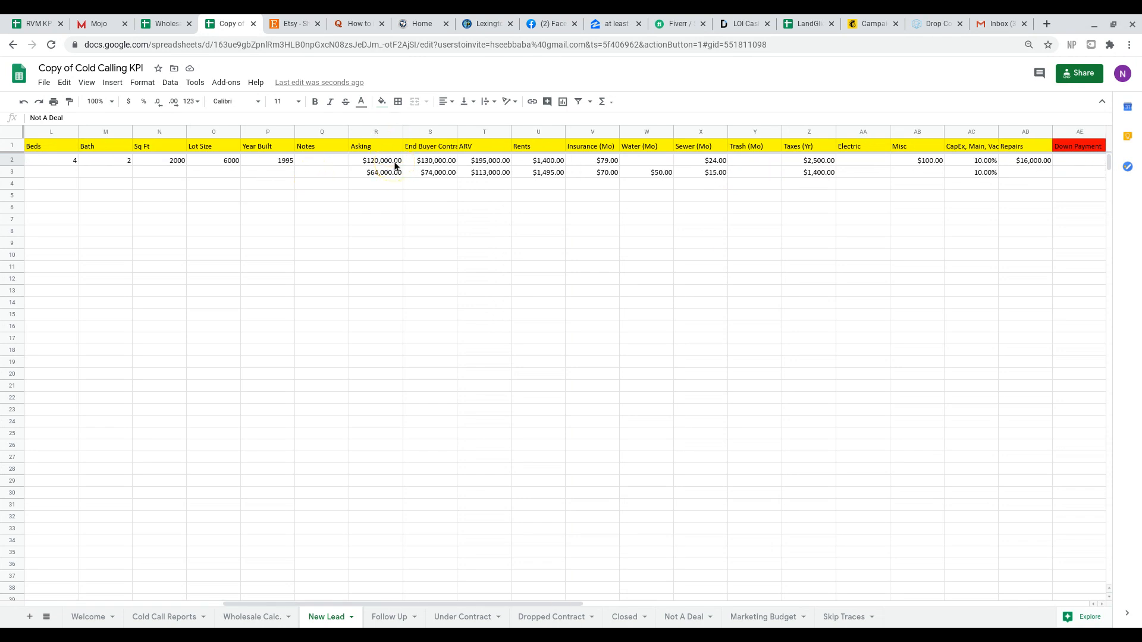
{"action": "left_click", "coordinate": [442, 165]}
{"action": "scroll", "coordinate": [595, 178], "scroll_direction": "right", "scroll_amount": 12}
{"action": "left_click", "coordinate": [843, 197]}
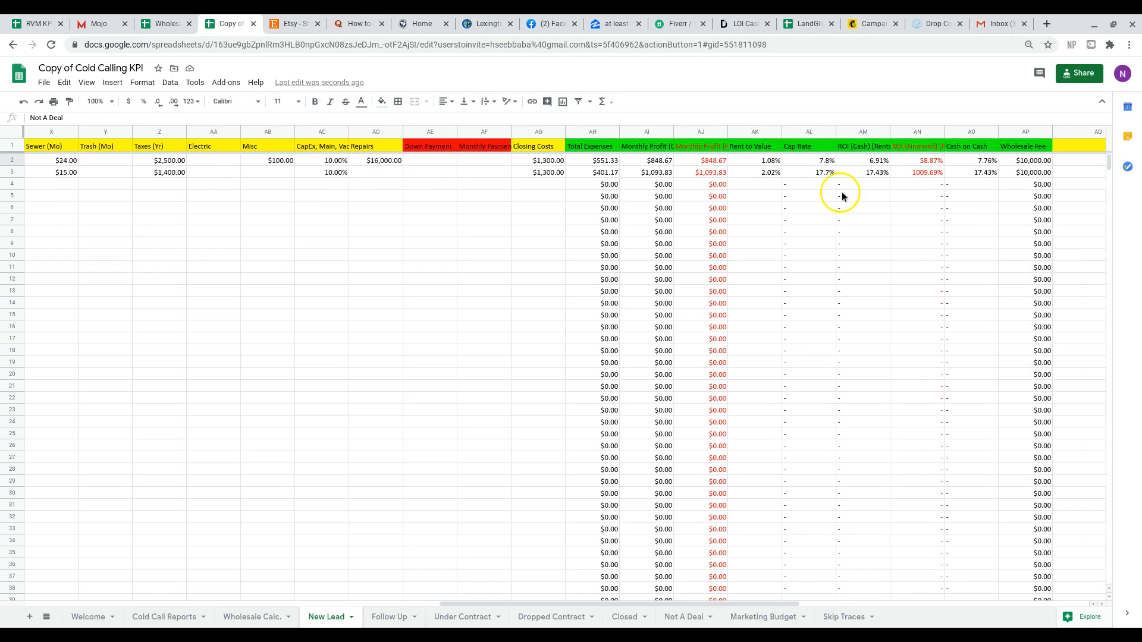
{"action": "left_click", "coordinate": [1017, 166]}
{"action": "scroll", "coordinate": [1016, 169], "scroll_direction": "left", "scroll_amount": 15}
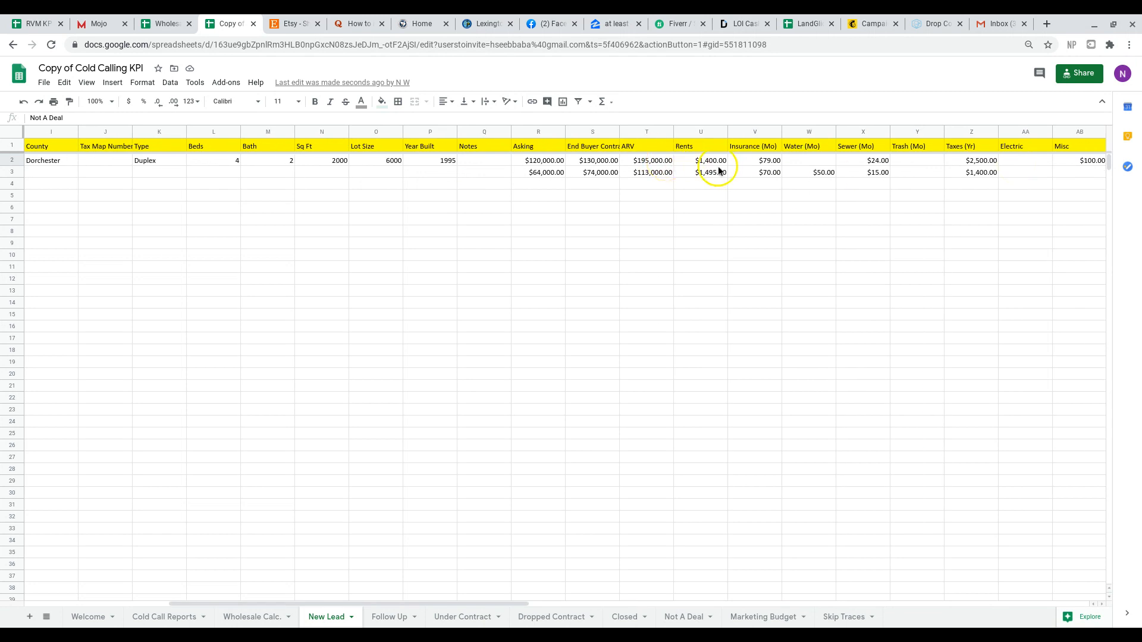
{"action": "scroll", "coordinate": [718, 166], "scroll_direction": "right", "scroll_amount": 11}
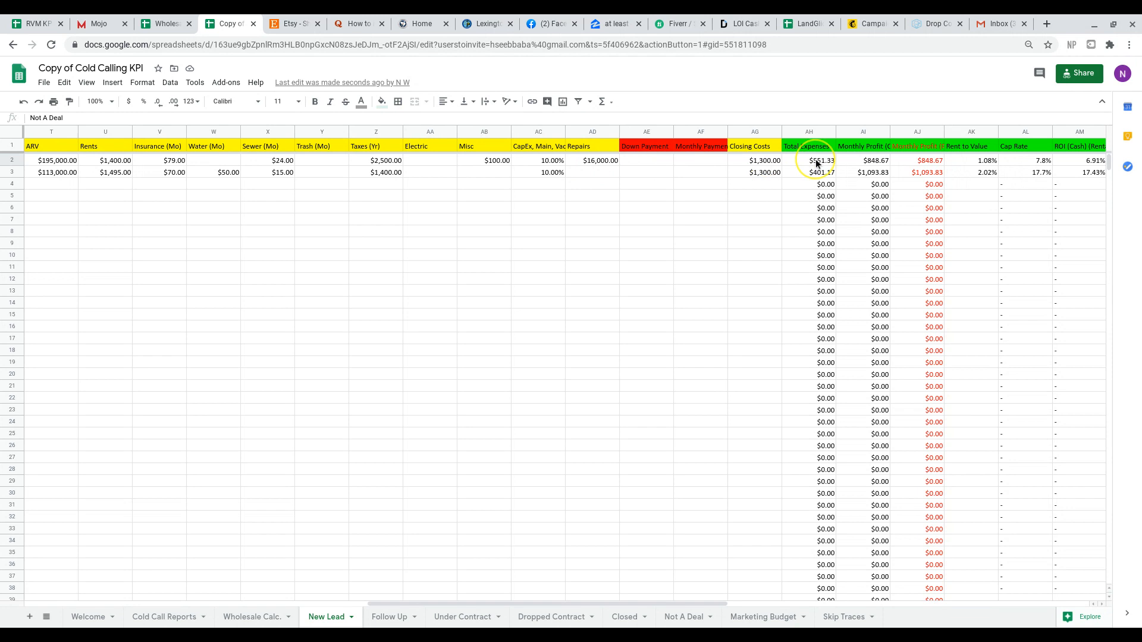
{"action": "scroll", "coordinate": [817, 164], "scroll_direction": "right", "scroll_amount": 1}
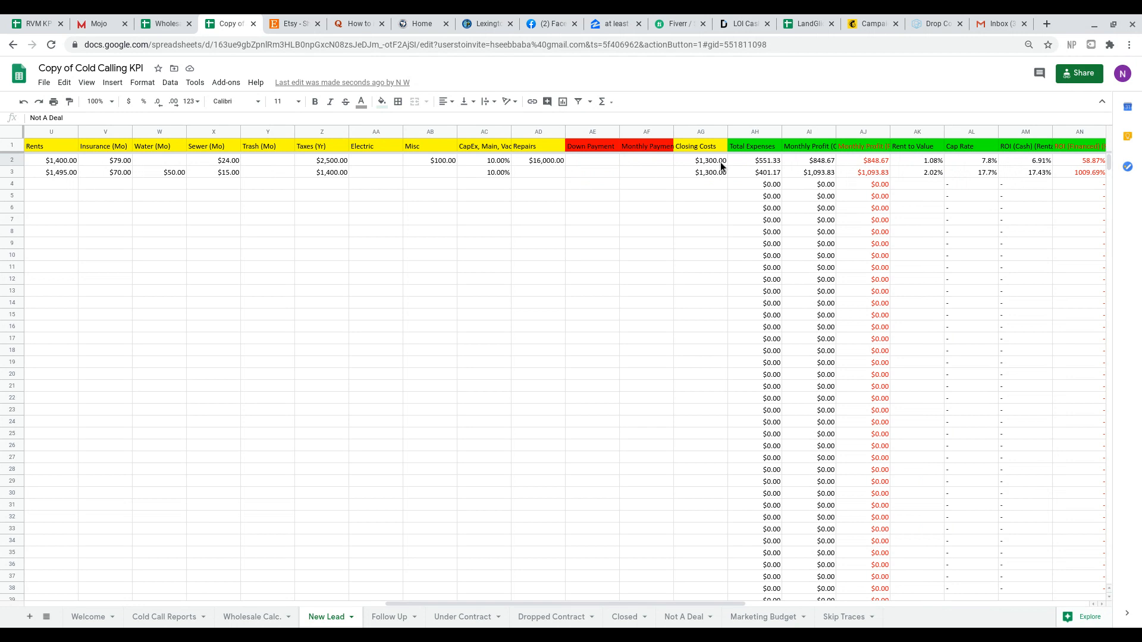
{"action": "scroll", "coordinate": [565, 357], "scroll_direction": "right", "scroll_amount": 3}
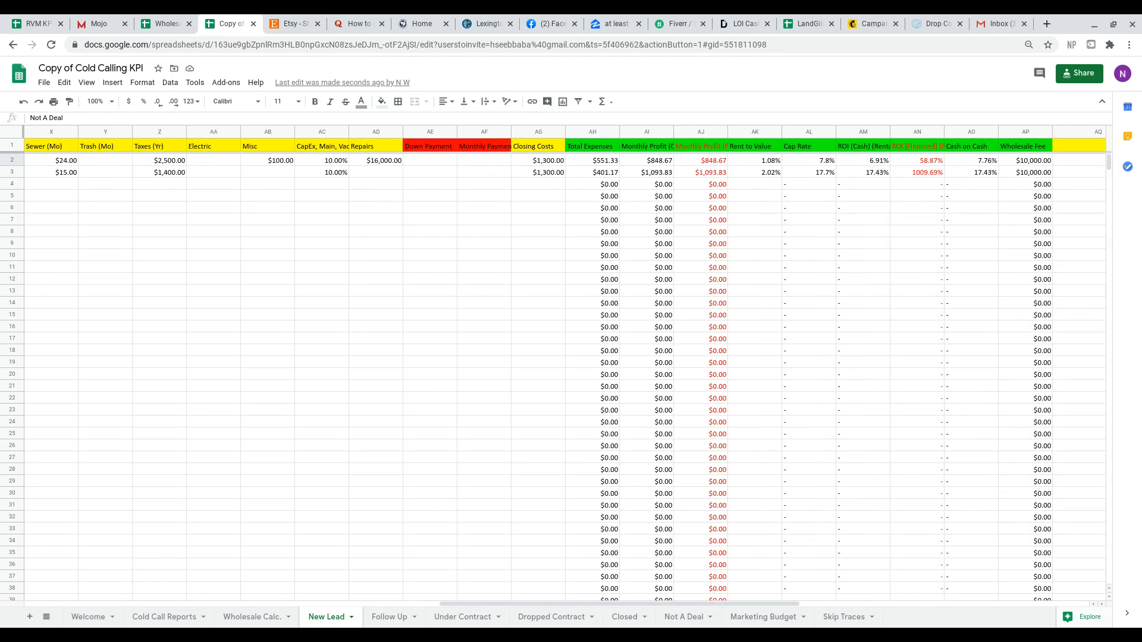
Inspect the Duplex lead's closing costs and its cap rate, cash ROI, financed ROI, cash on cash and wholesale fee formulas in row 2.
{"action": "left_click", "coordinate": [549, 161]}
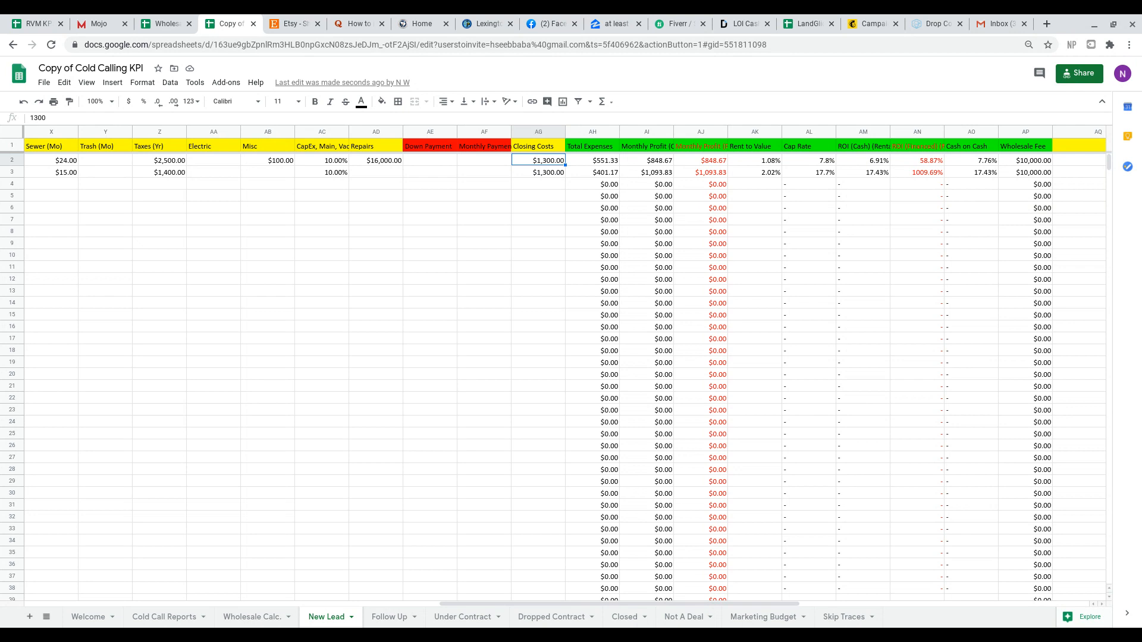
{"action": "scroll", "coordinate": [565, 357], "scroll_direction": "right", "scroll_amount": 2}
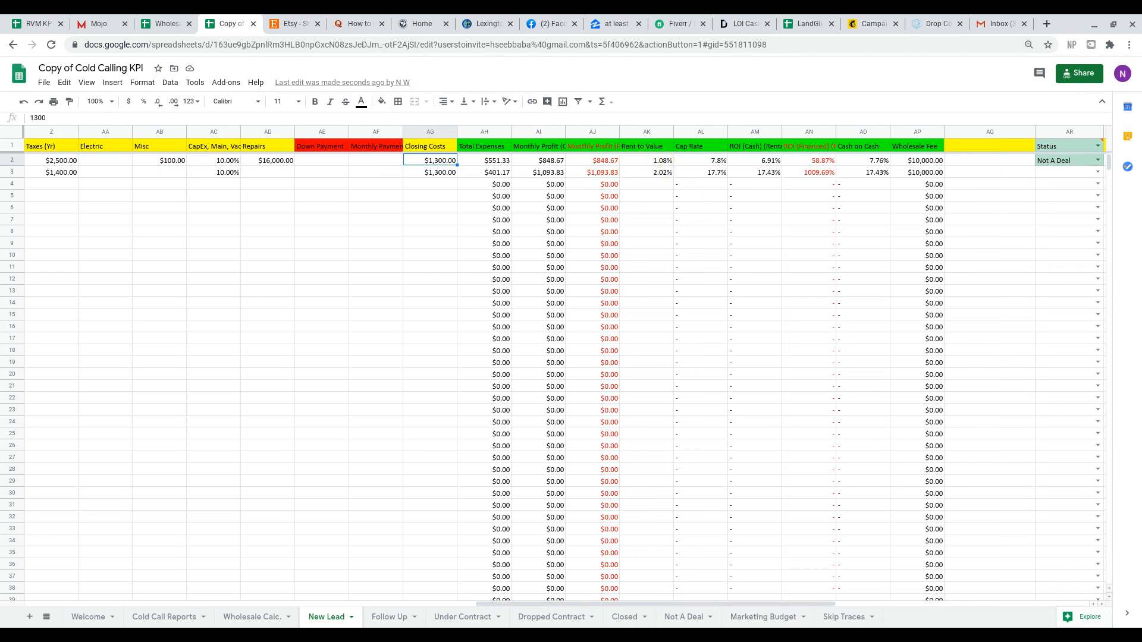
{"action": "key", "text": "Right"}
{"action": "key", "text": "Right"}
{"action": "key", "text": "Right"}
{"action": "key", "text": "Right"}
{"action": "key", "text": "Right"}
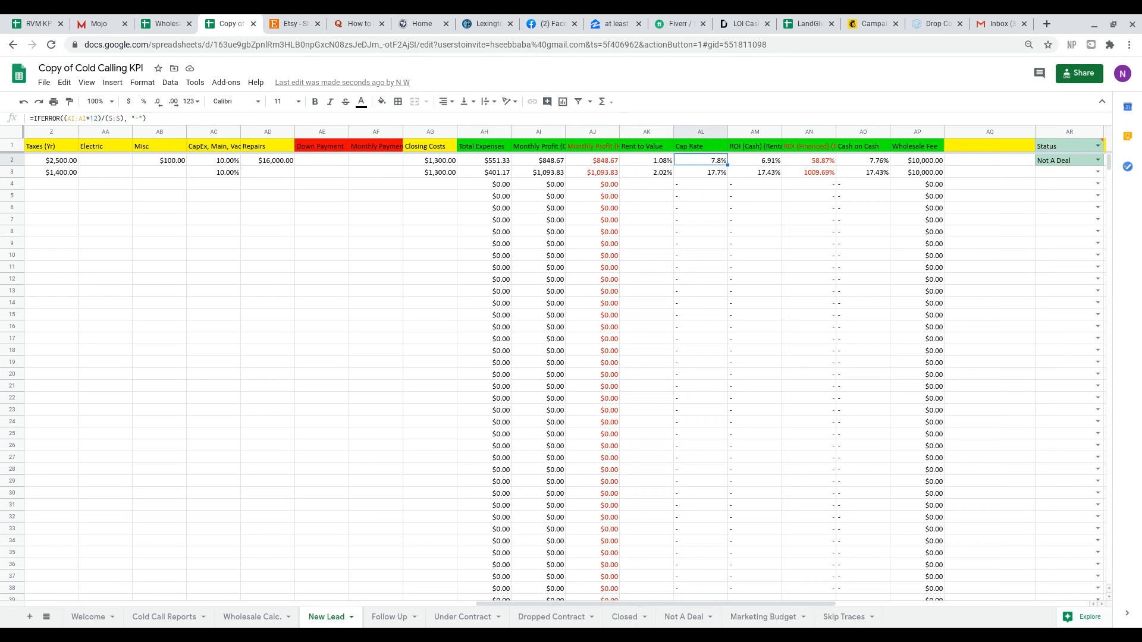
{"action": "key", "text": "Right"}
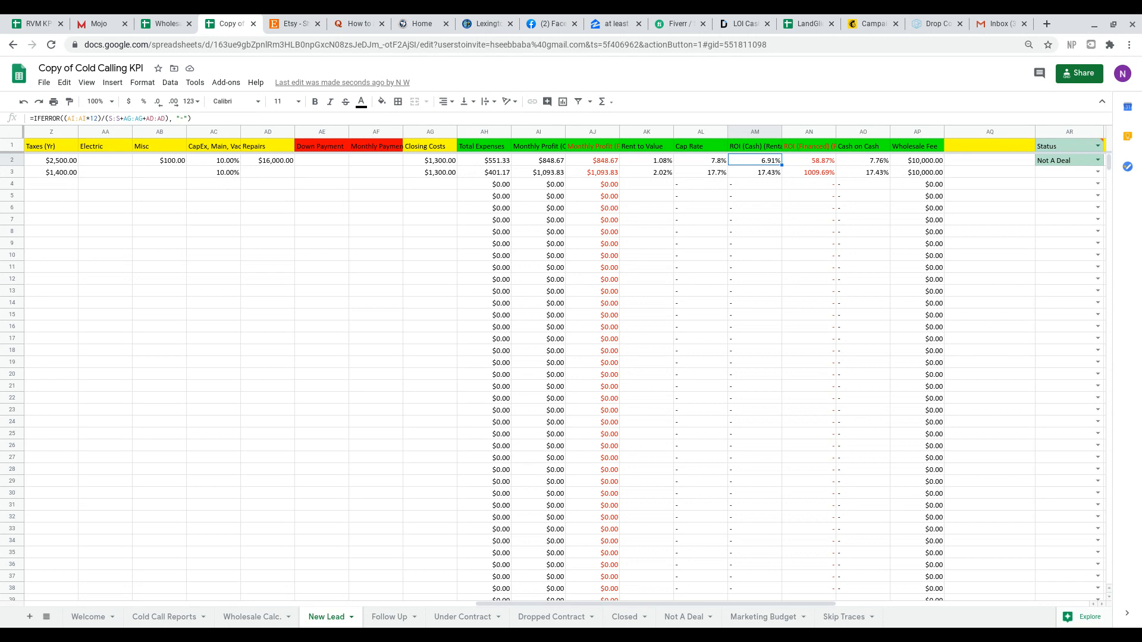
{"action": "key", "text": "Right"}
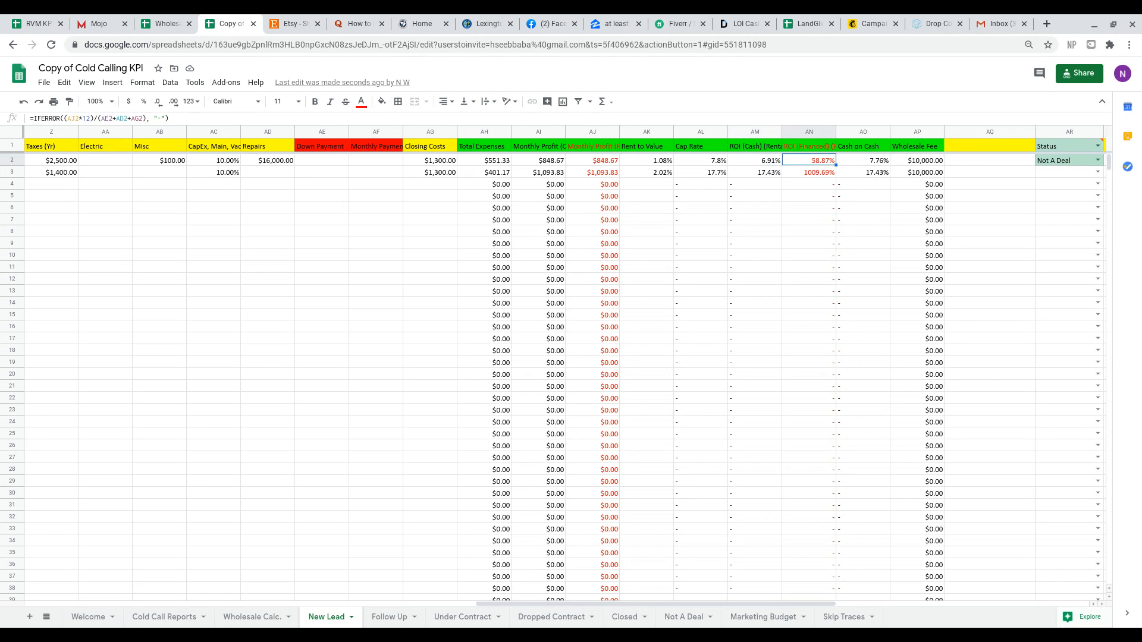
{"action": "key", "text": "Right"}
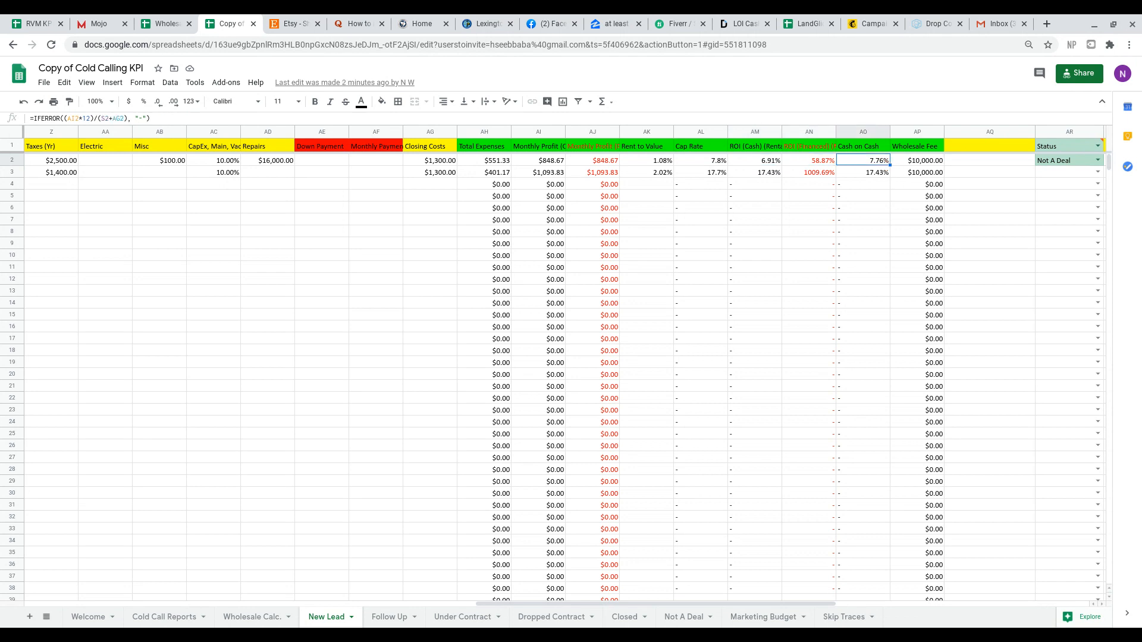
{"action": "scroll", "coordinate": [565, 375], "scroll_direction": "right", "scroll_amount": 1}
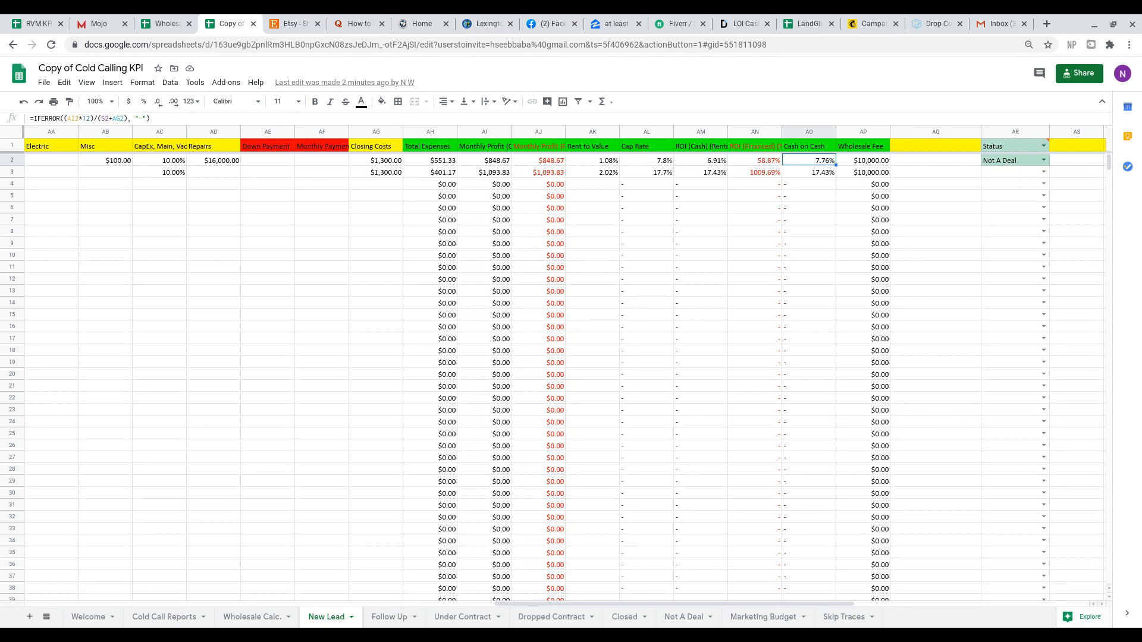
{"action": "left_click", "coordinate": [873, 161]}
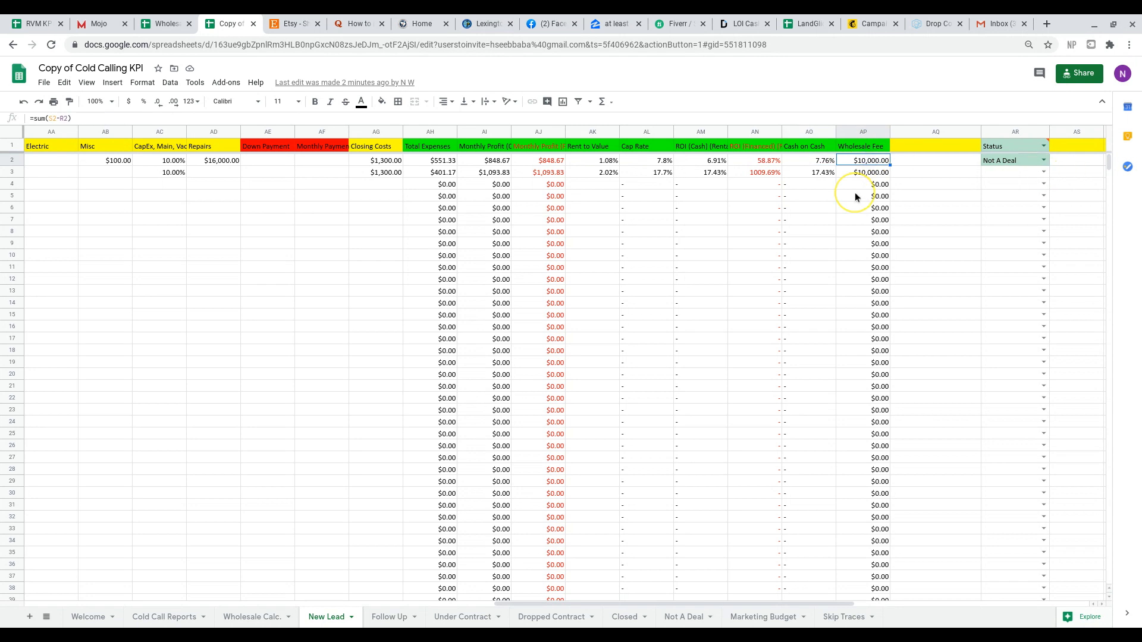
Try to move the Duplex lead by reselecting its Not A Deal status, and check the Not A Deal sheet.
{"action": "left_click", "coordinate": [1044, 160]}
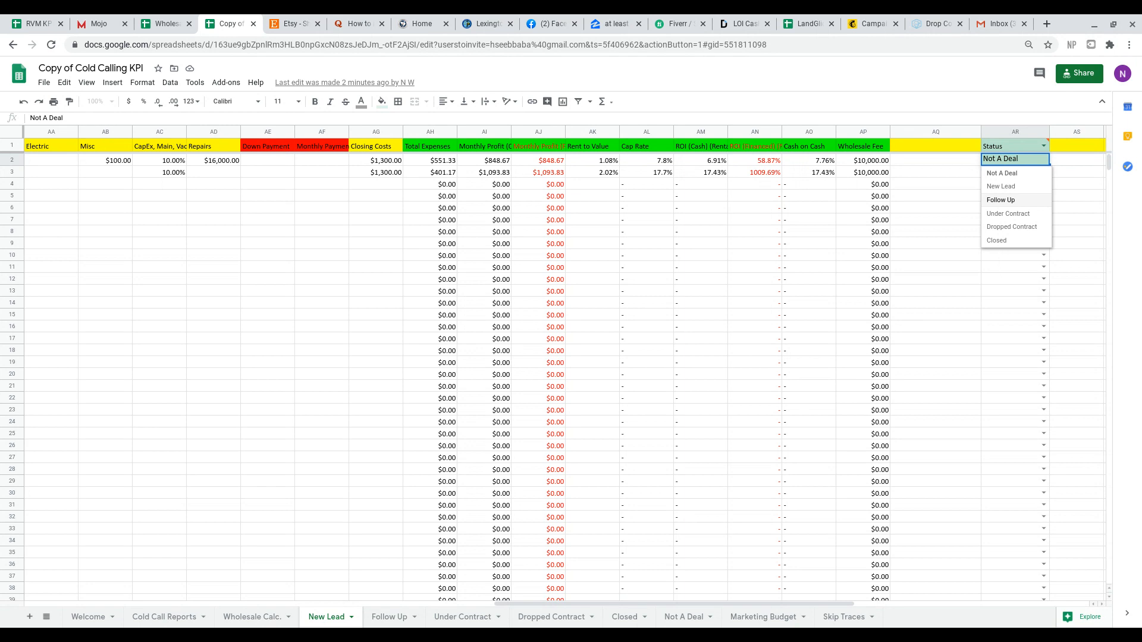
{"action": "left_click", "coordinate": [1038, 174]}
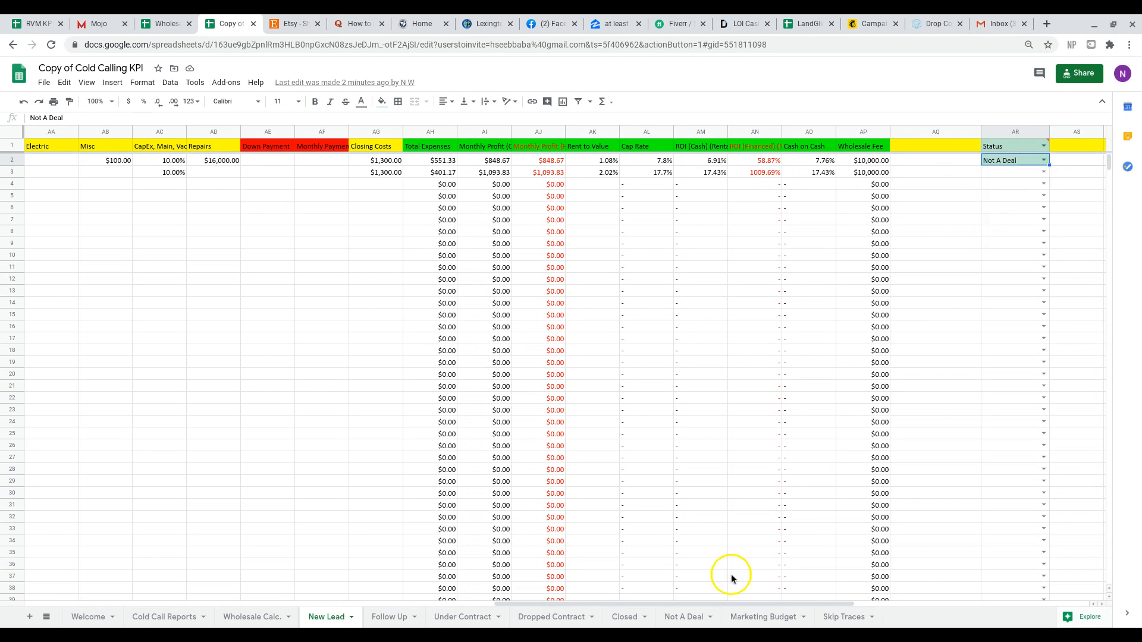
{"action": "left_click", "coordinate": [675, 614]}
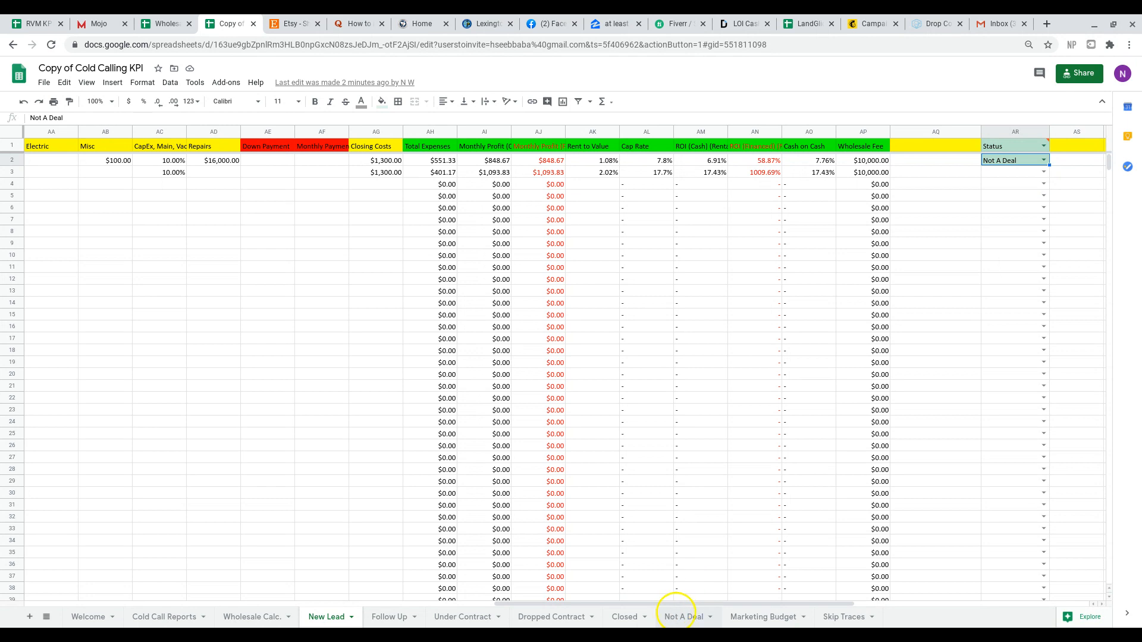
{"action": "left_click", "coordinate": [678, 617]}
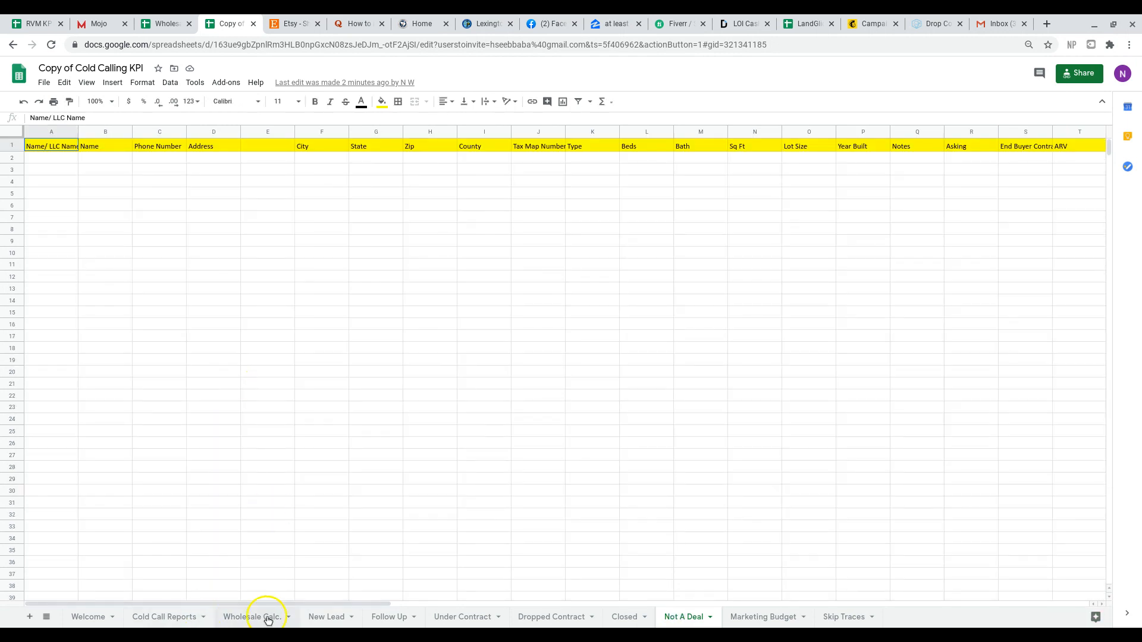
{"action": "left_click", "coordinate": [325, 624]}
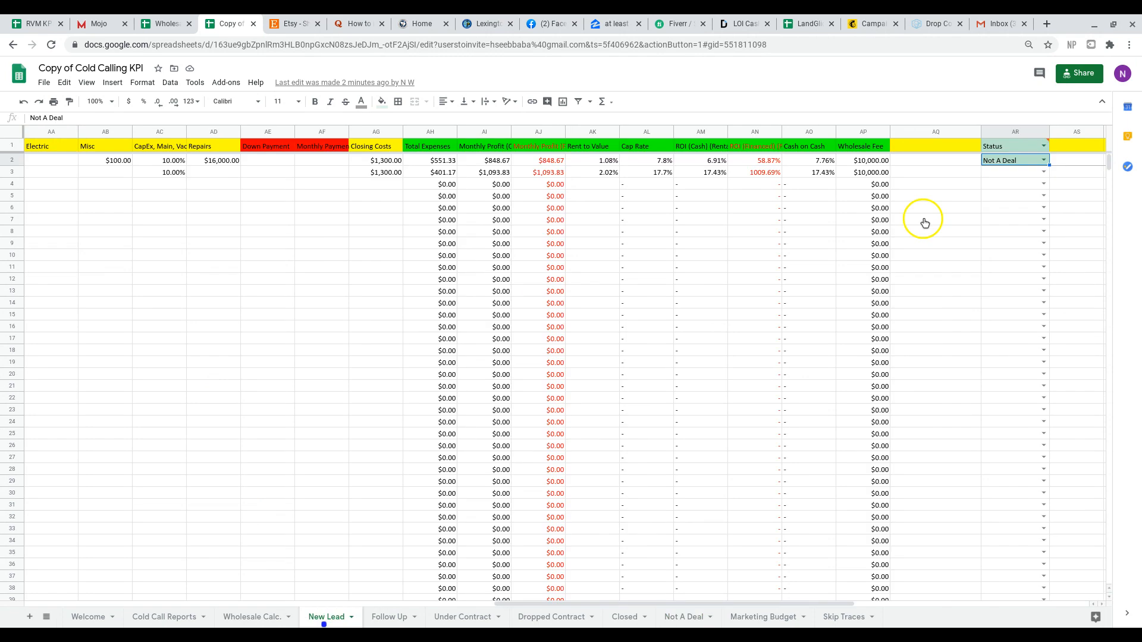
Switch the Duplex lead's status in AR2 to New Lead and back to Not A Deal to trigger its move.
{"action": "left_click", "coordinate": [1043, 160]}
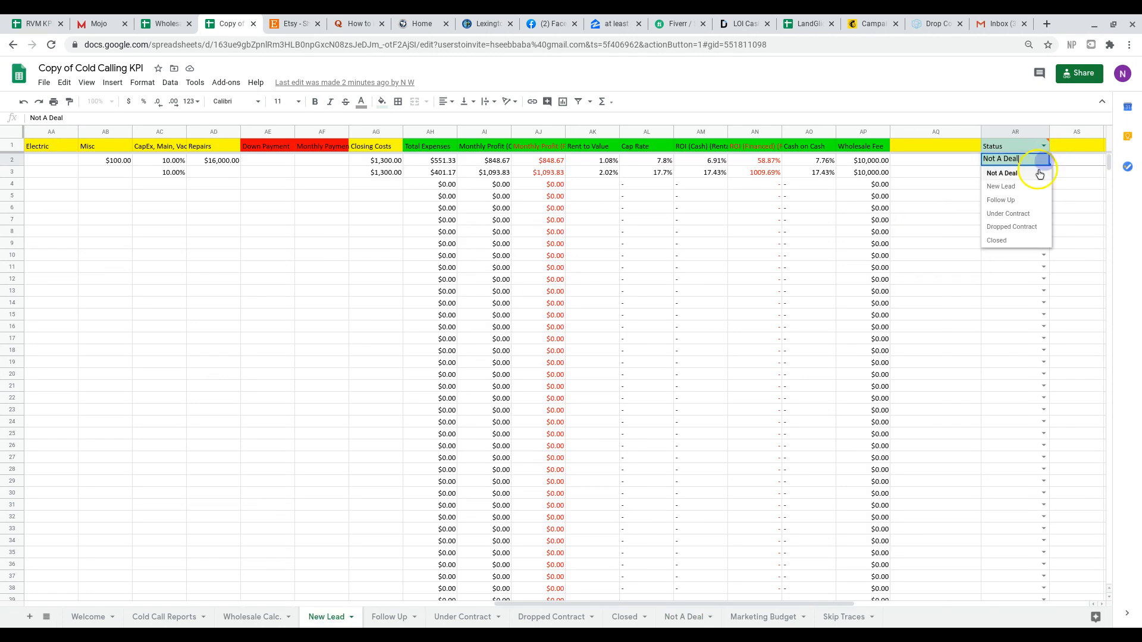
{"action": "left_click", "coordinate": [1034, 179]}
{"action": "left_click", "coordinate": [1044, 160]}
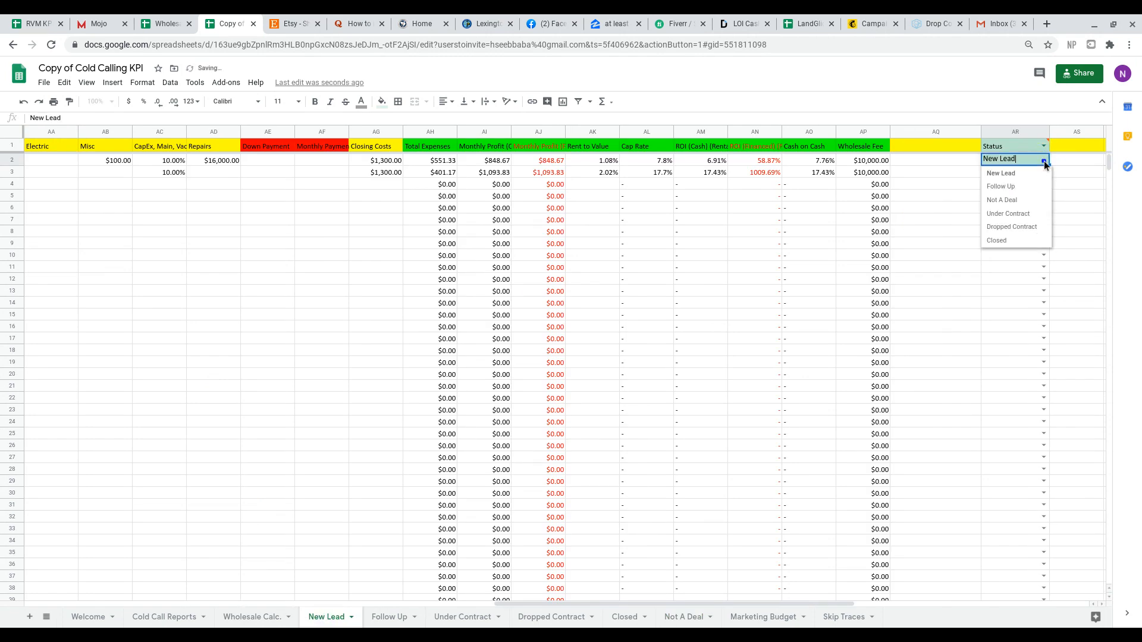
{"action": "left_click", "coordinate": [1034, 199]}
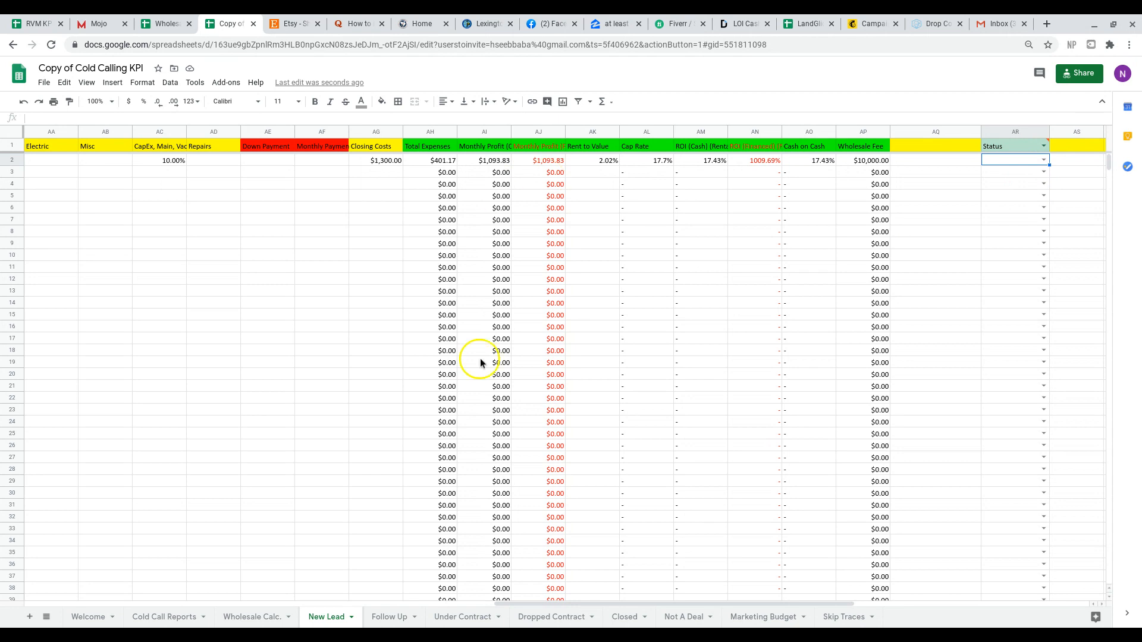
Review the Duplex lead's row on the Not A Deal sheet from contact details through status, and return to New Lead.
{"action": "left_click", "coordinate": [667, 620]}
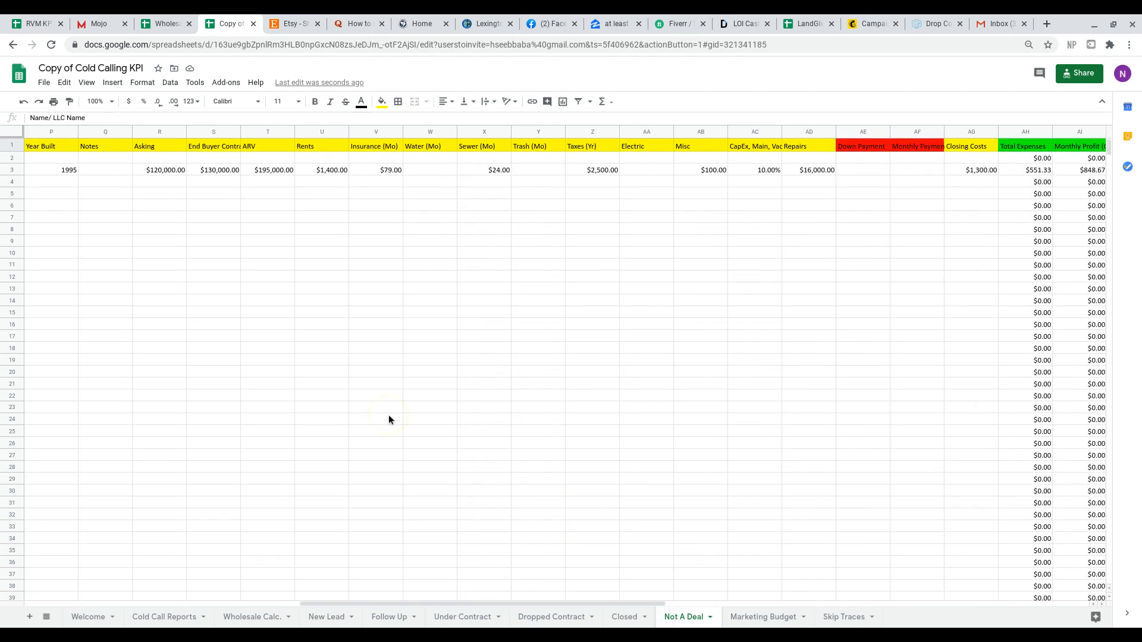
{"action": "scroll", "coordinate": [388, 416], "scroll_direction": "right", "scroll_amount": 10}
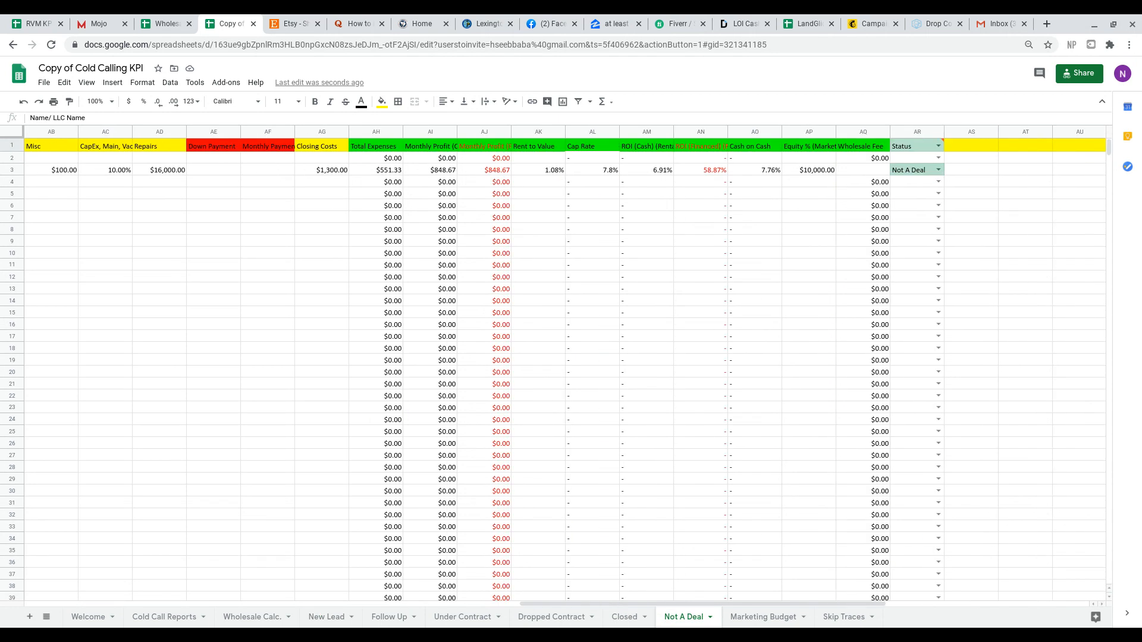
{"action": "scroll", "coordinate": [565, 368], "scroll_direction": "left", "scroll_amount": 6}
{"action": "scroll", "coordinate": [565, 369], "scroll_direction": "left", "scroll_amount": 10}
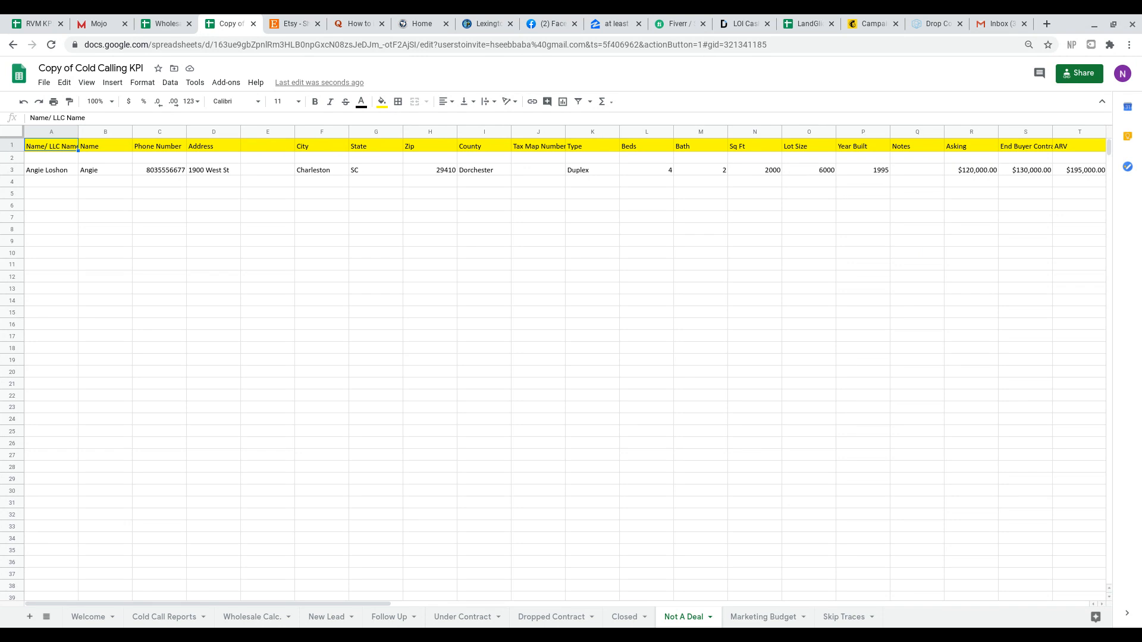
{"action": "scroll", "coordinate": [565, 369], "scroll_direction": "right", "scroll_amount": 10}
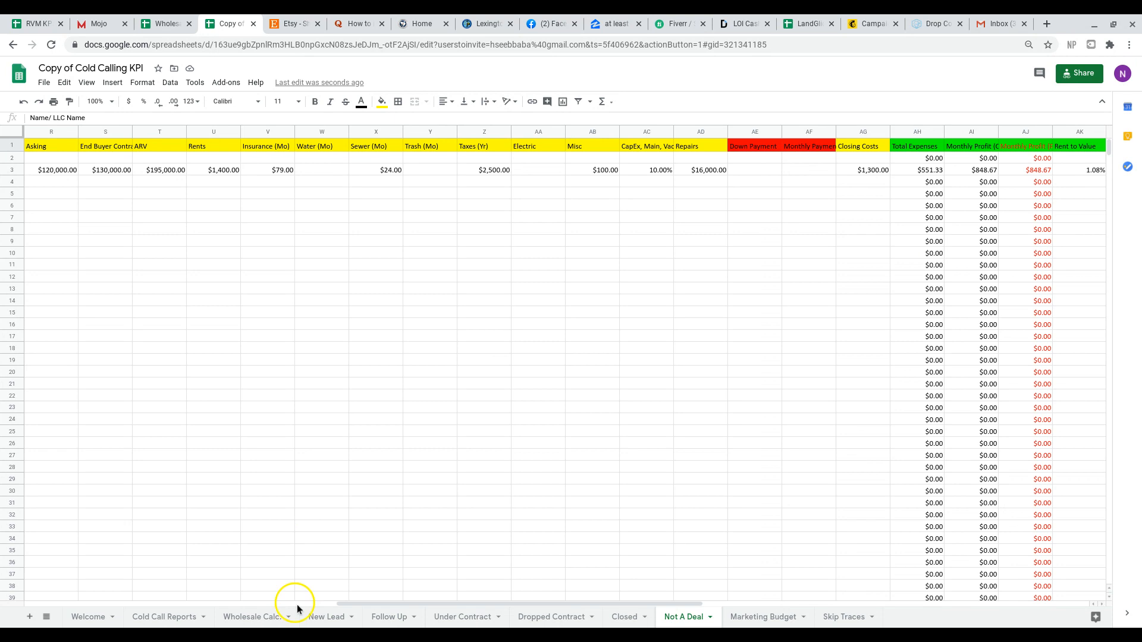
{"action": "left_click", "coordinate": [318, 619]}
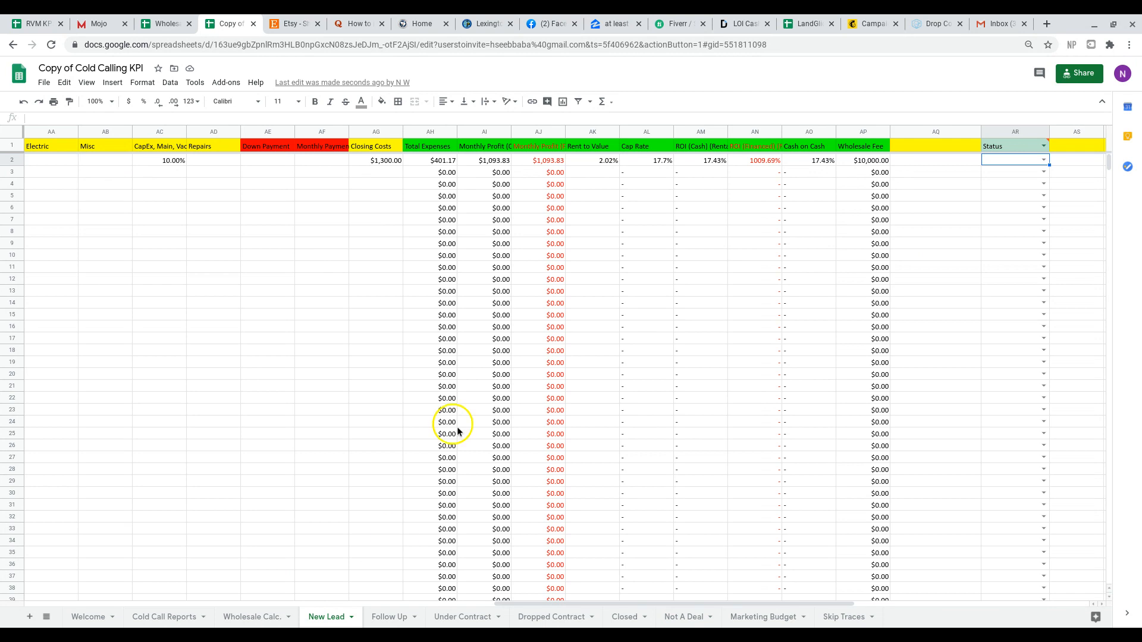
Check the start of row 2 on the New Lead sheet and the Status column on the Not A Deal sheet.
{"action": "scroll", "coordinate": [452, 423], "scroll_direction": "left", "scroll_amount": 10}
{"action": "scroll", "coordinate": [452, 424], "scroll_direction": "left", "scroll_amount": 3}
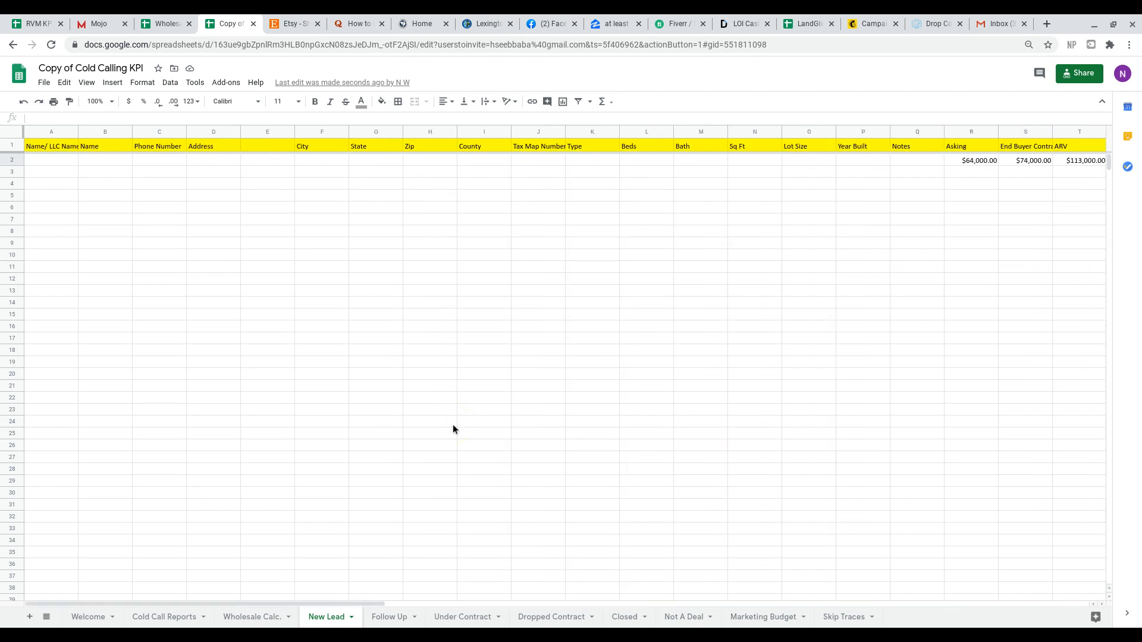
{"action": "left_click", "coordinate": [697, 621]}
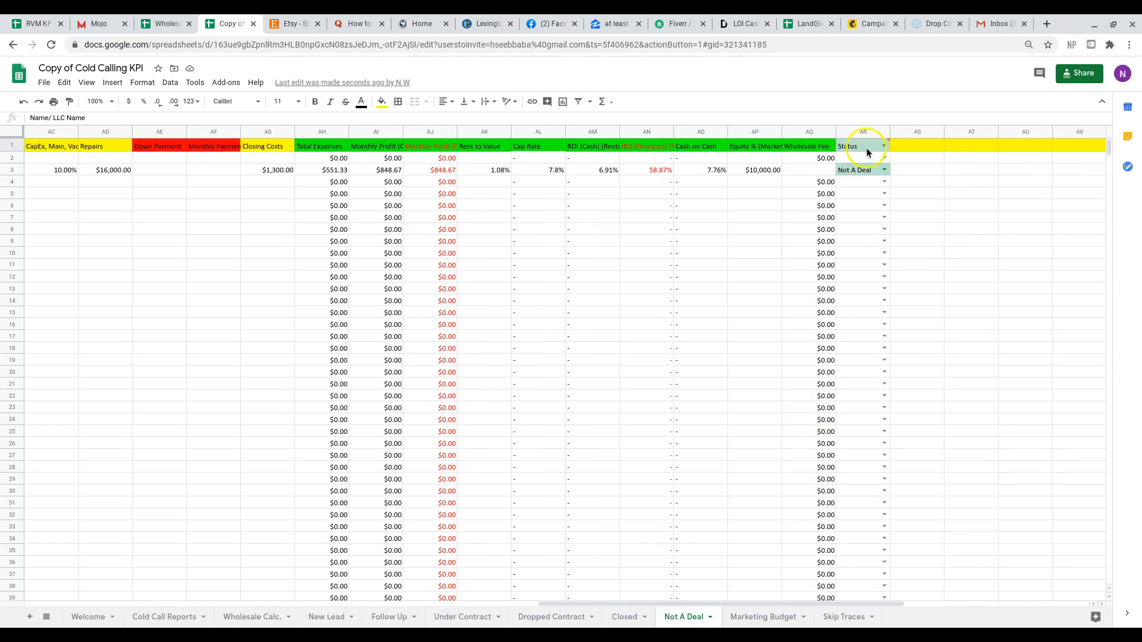
{"action": "left_click", "coordinate": [867, 153]}
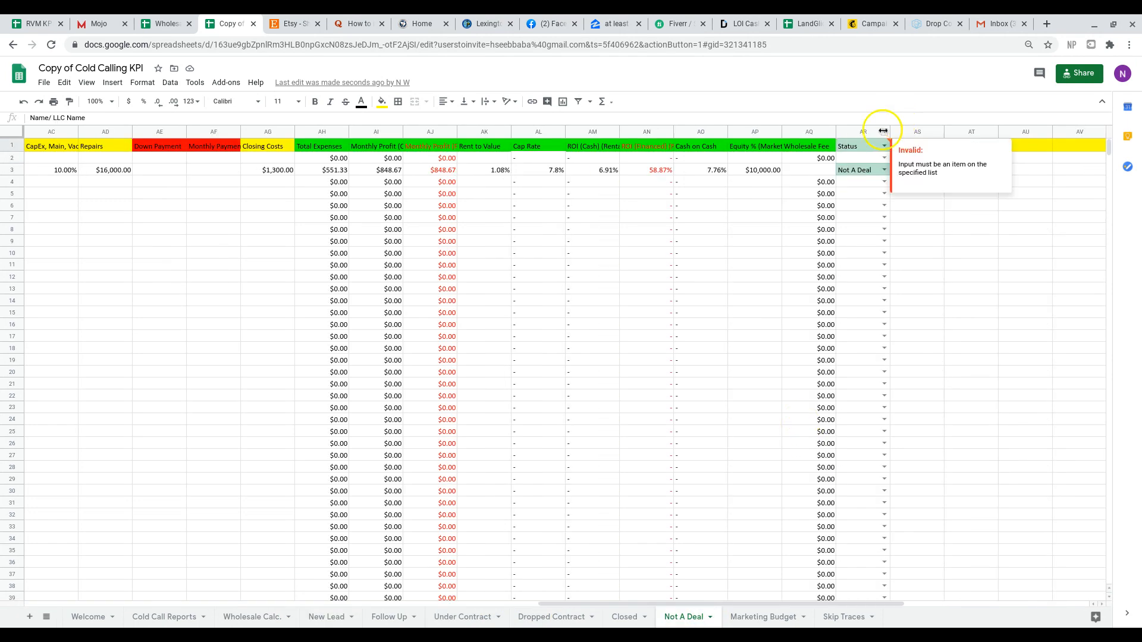
Open the Zapier website in place of the Quora page, and return to the Copy of Cold Calling KPI spreadsheet.
{"action": "left_click", "coordinate": [358, 24]}
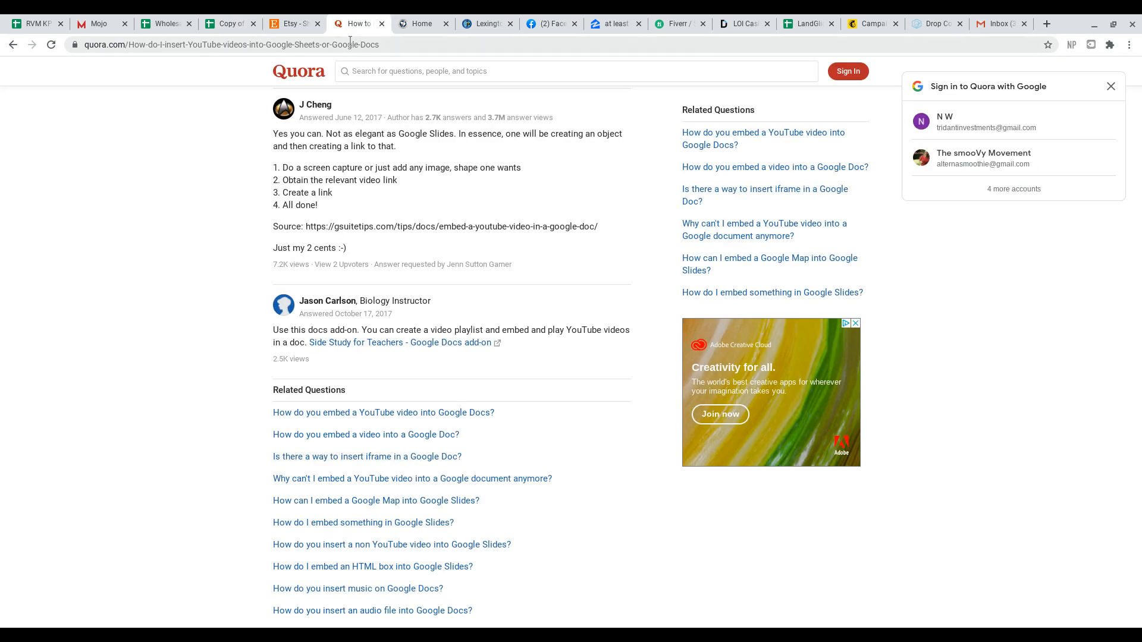
{"action": "left_click", "coordinate": [350, 40]}
{"action": "type", "text": "zapier.com/app/login"}
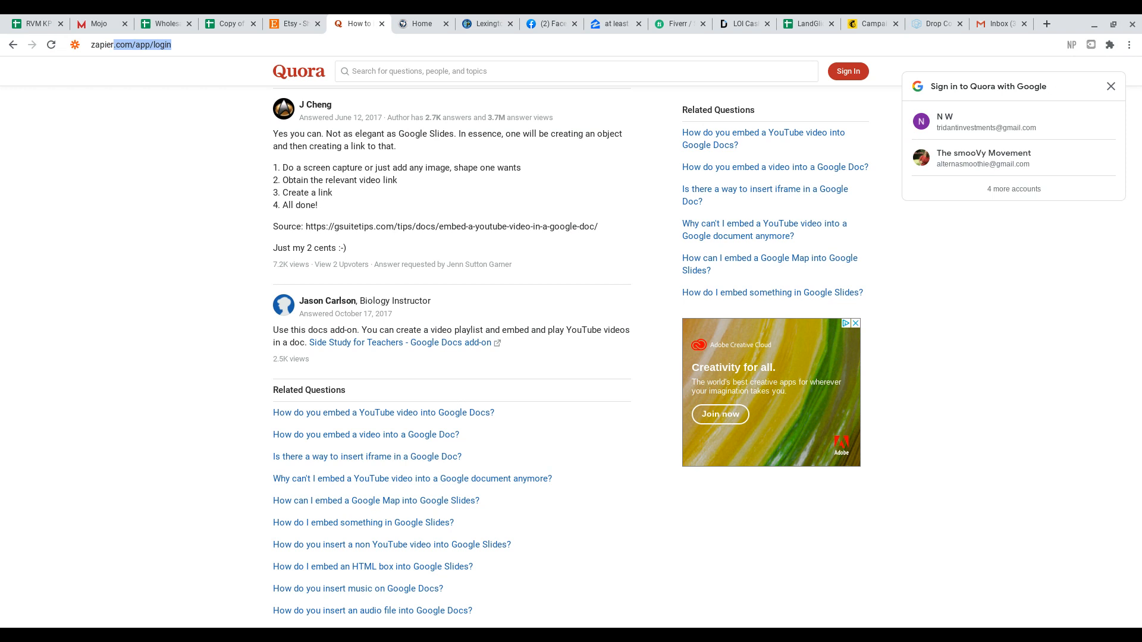
{"action": "key", "text": "Return"}
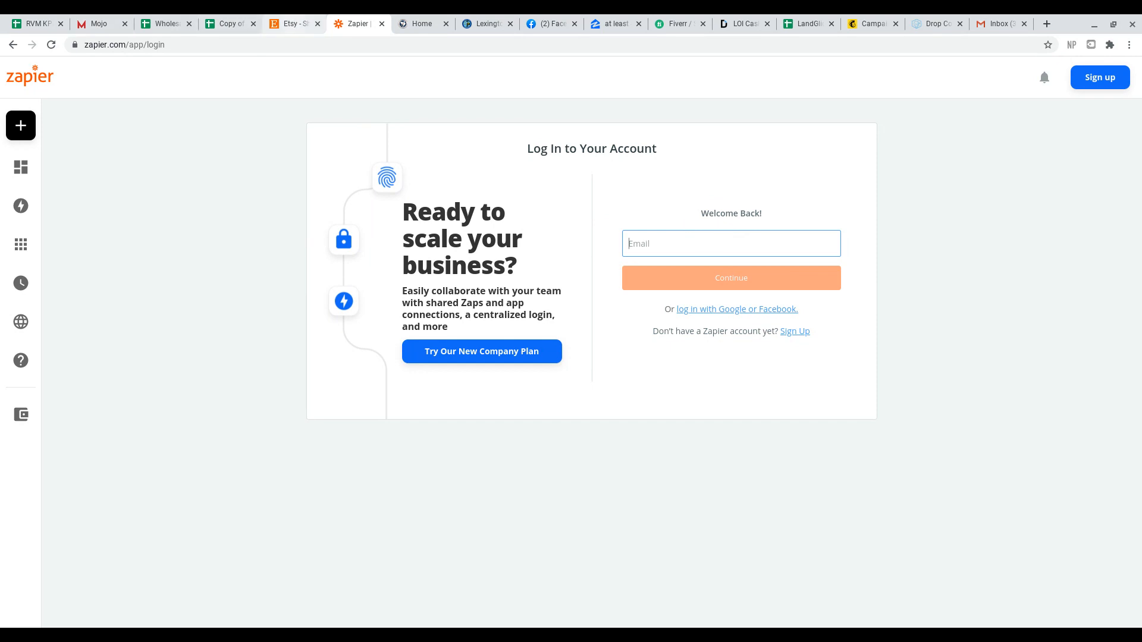
{"action": "left_click", "coordinate": [219, 27]}
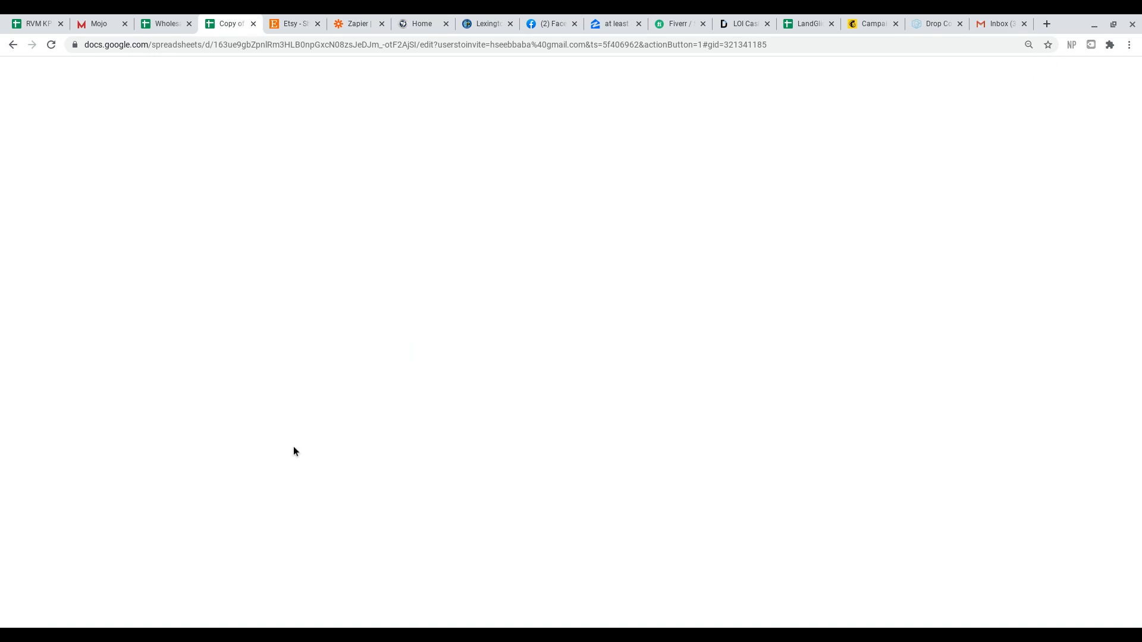